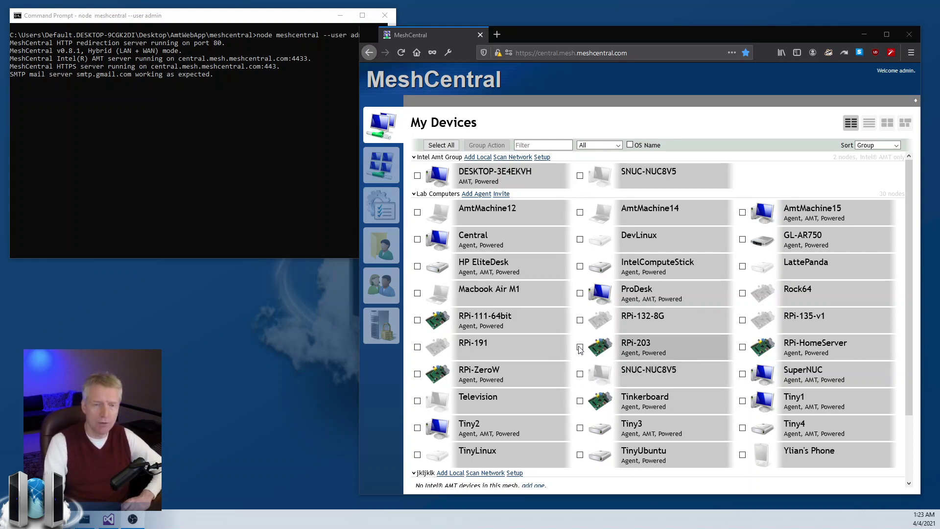
# - Open My Users and scroll through the online administrator and offline accounts
pyautogui.click(386, 297)
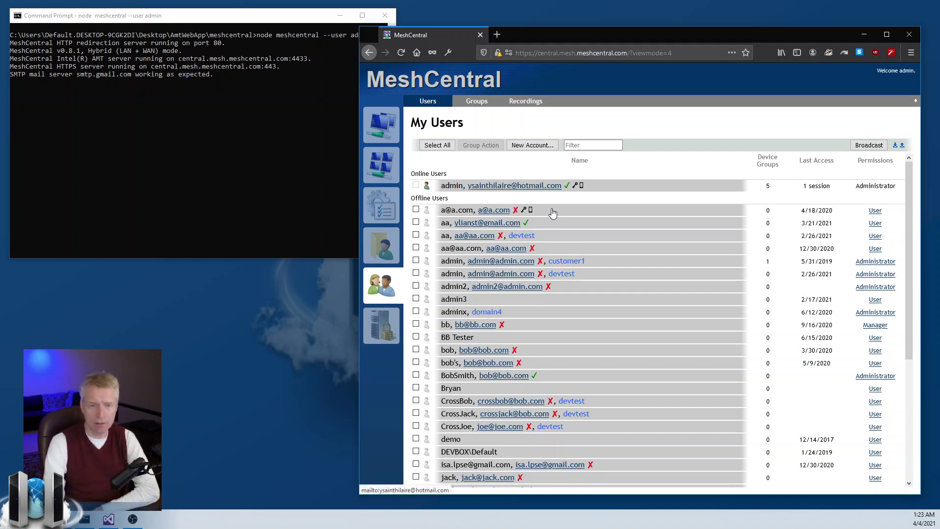
pyautogui.scroll(-5, 552, 294)
pyautogui.scroll(5, 553, 327)
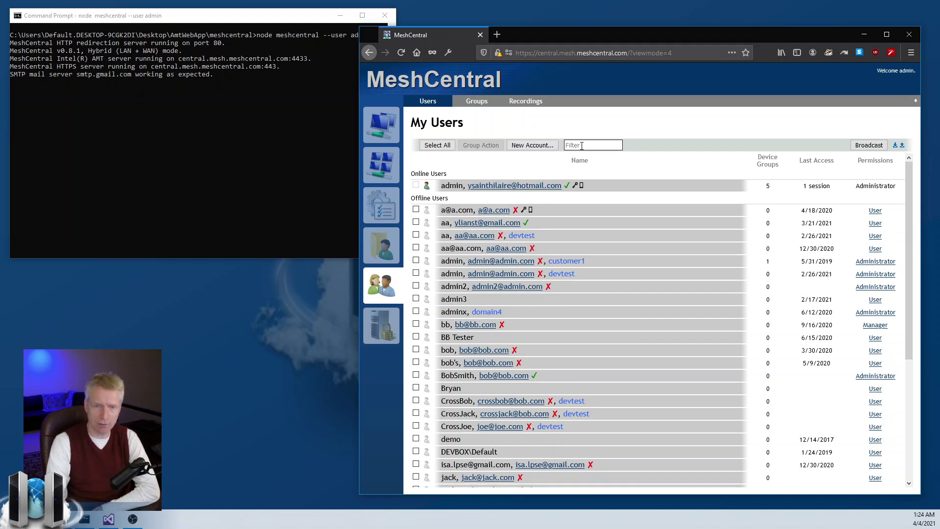
# - Send a 'Hello!' broadcast to all connected users, then dismiss its notification
pyautogui.click(868, 146)
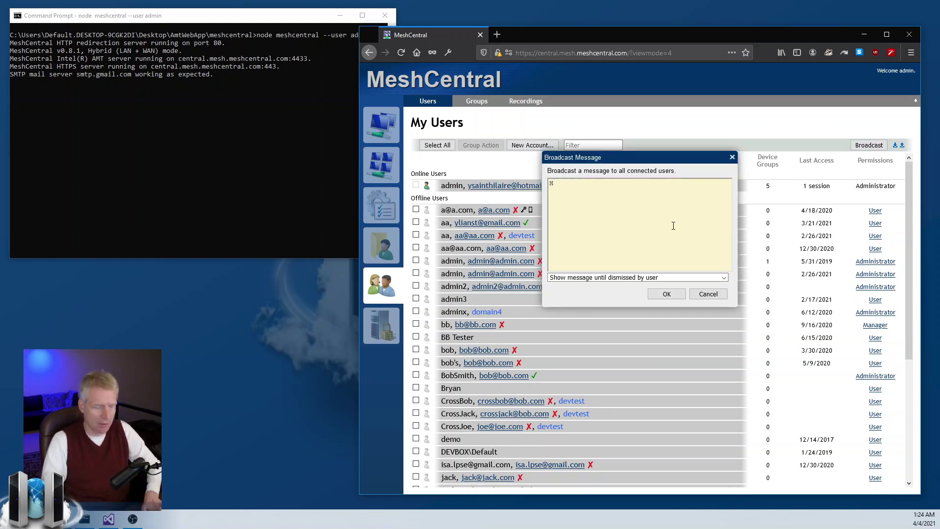
pyautogui.click(666, 293)
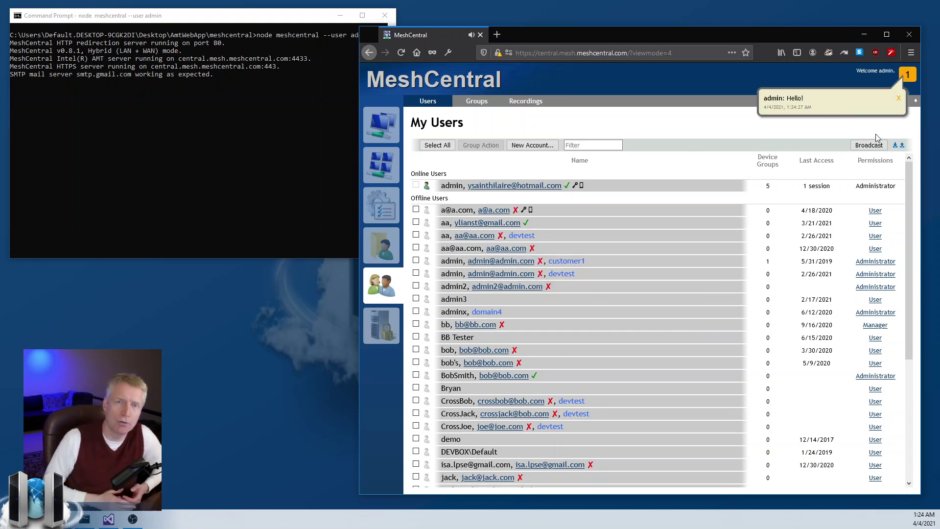
pyautogui.click(899, 98)
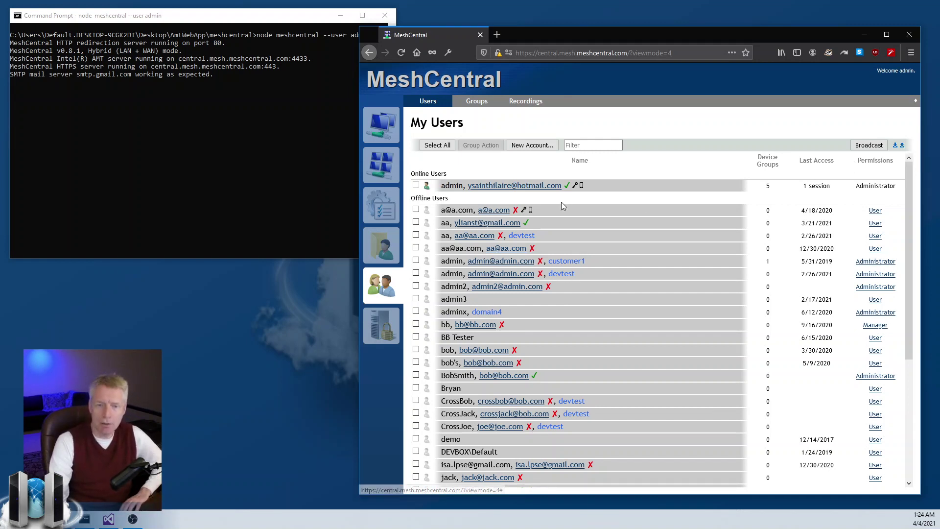
pyautogui.click(860, 262)
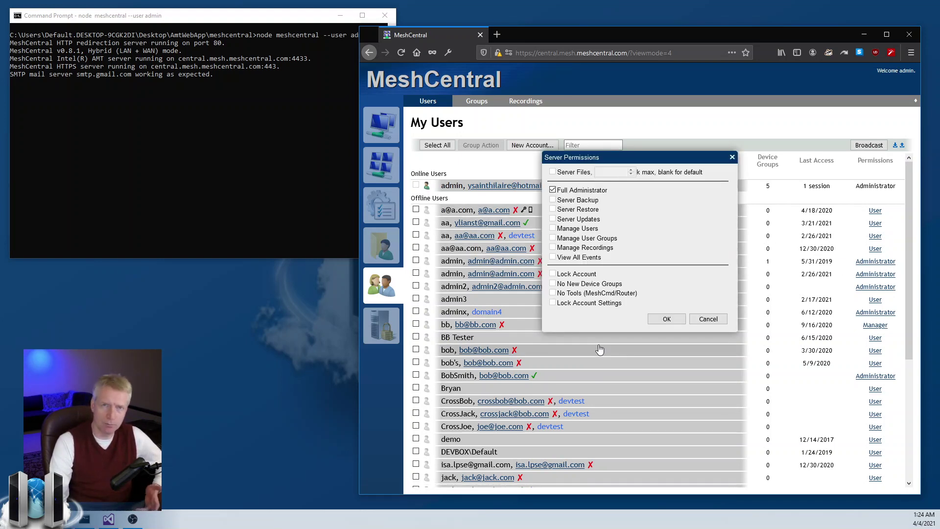
pyautogui.click(581, 192)
pyautogui.click(665, 318)
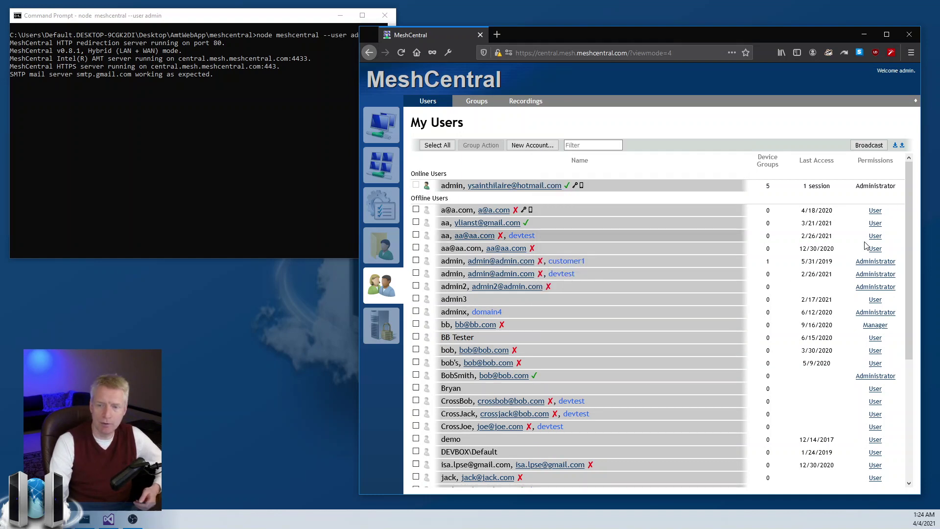
pyautogui.click(871, 267)
pyautogui.click(586, 194)
pyautogui.click(665, 319)
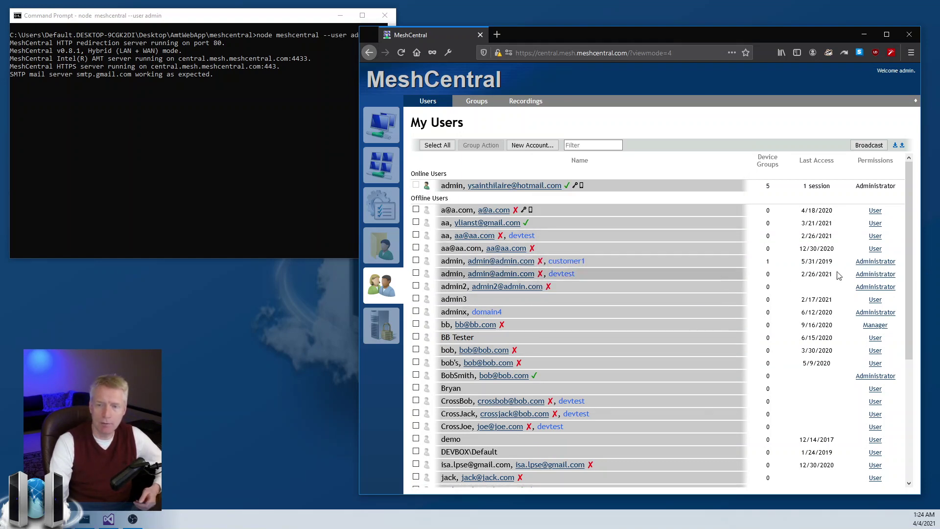
pyautogui.click(876, 249)
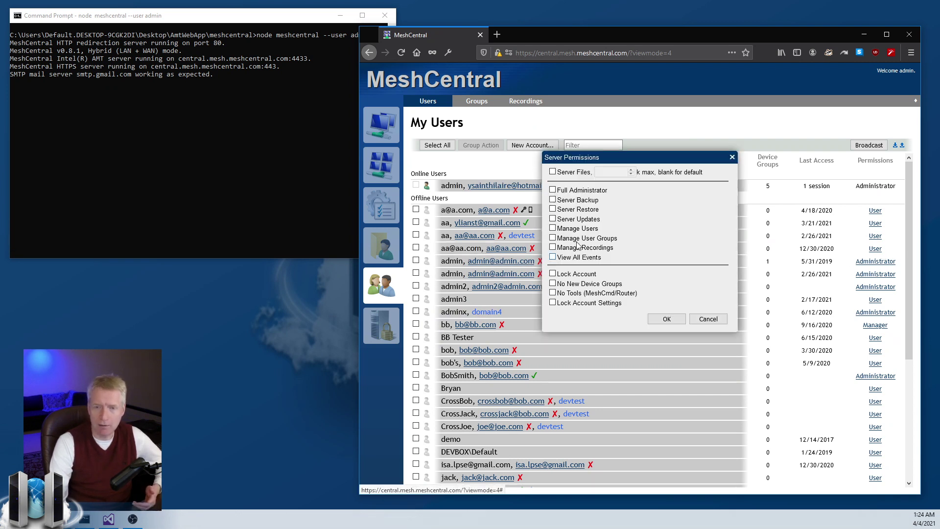
pyautogui.click(584, 191)
pyautogui.click(666, 319)
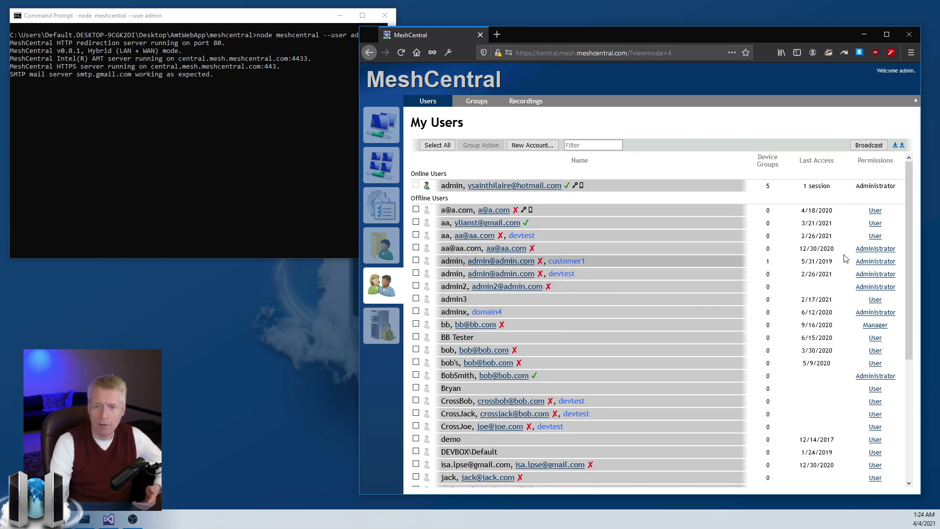
pyautogui.click(874, 250)
pyautogui.click(552, 189)
pyautogui.click(666, 320)
pyautogui.click(875, 248)
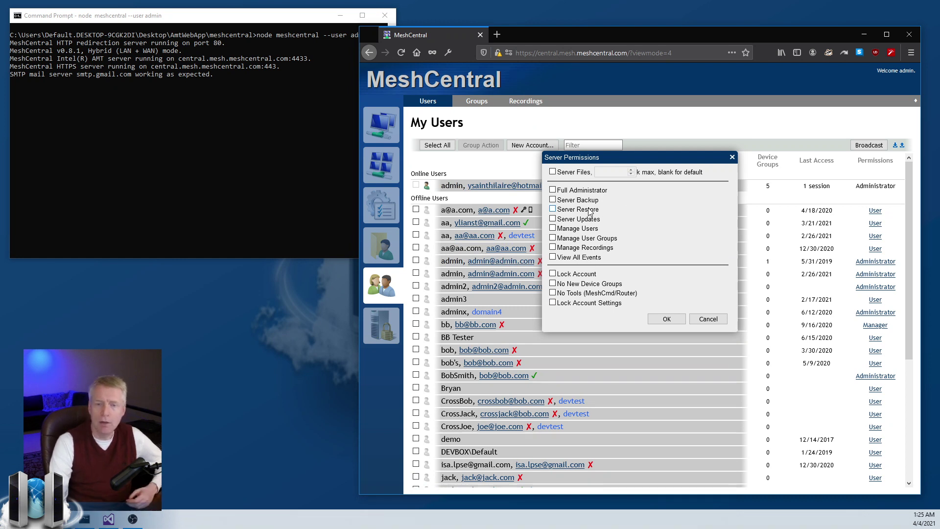
pyautogui.click(592, 277)
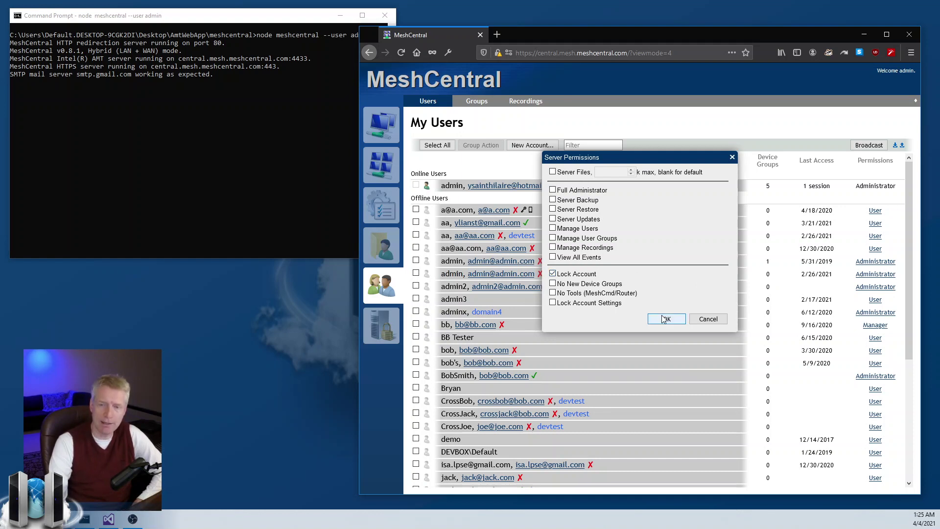
pyautogui.click(666, 318)
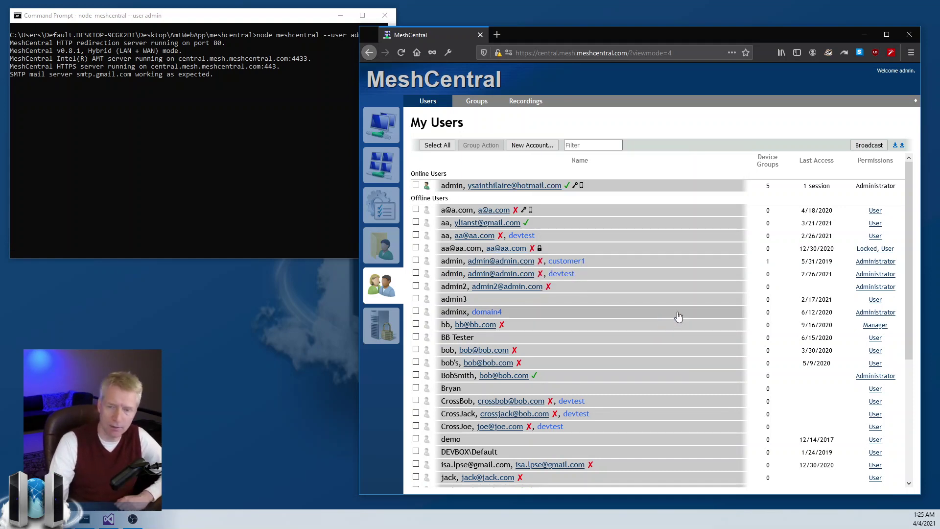
pyautogui.click(861, 248)
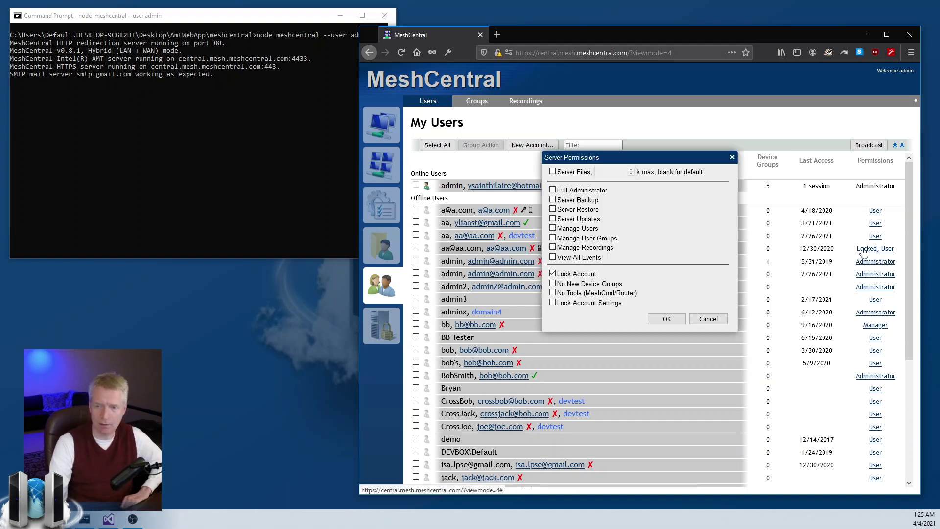
pyautogui.click(583, 277)
pyautogui.click(658, 320)
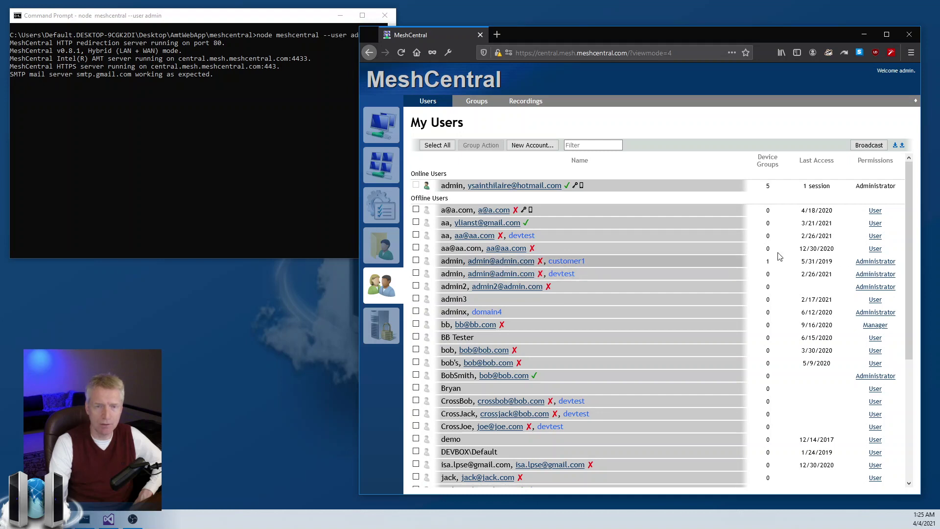
# - Go to the user Groups list and cancel out of creating a new group
pyautogui.click(484, 104)
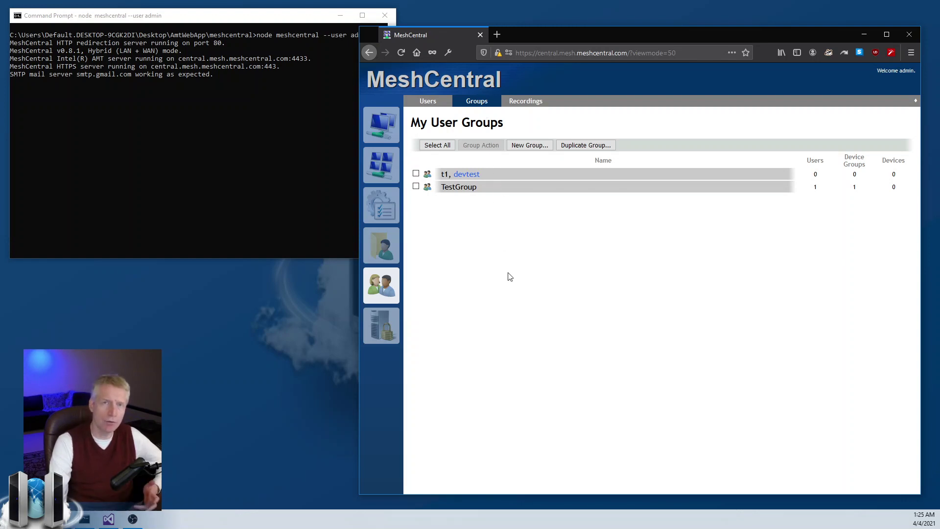
pyautogui.click(528, 146)
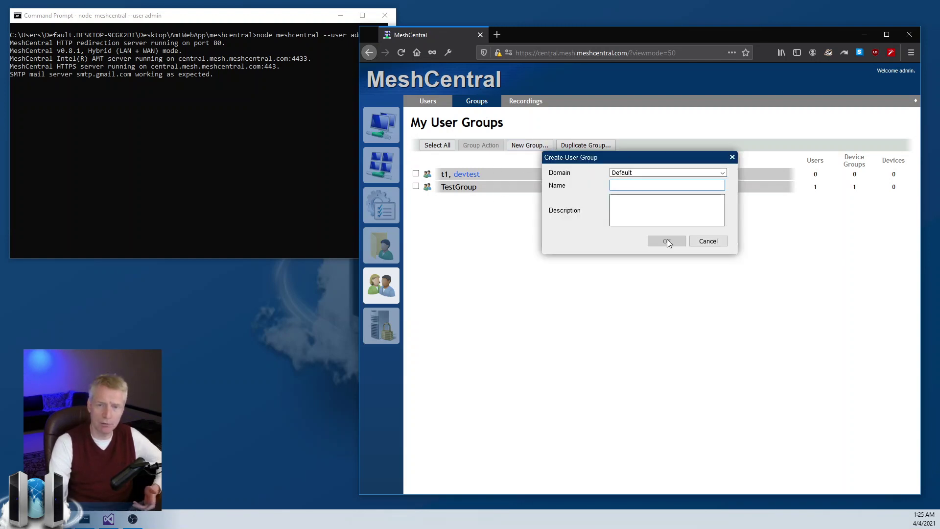
pyautogui.click(705, 241)
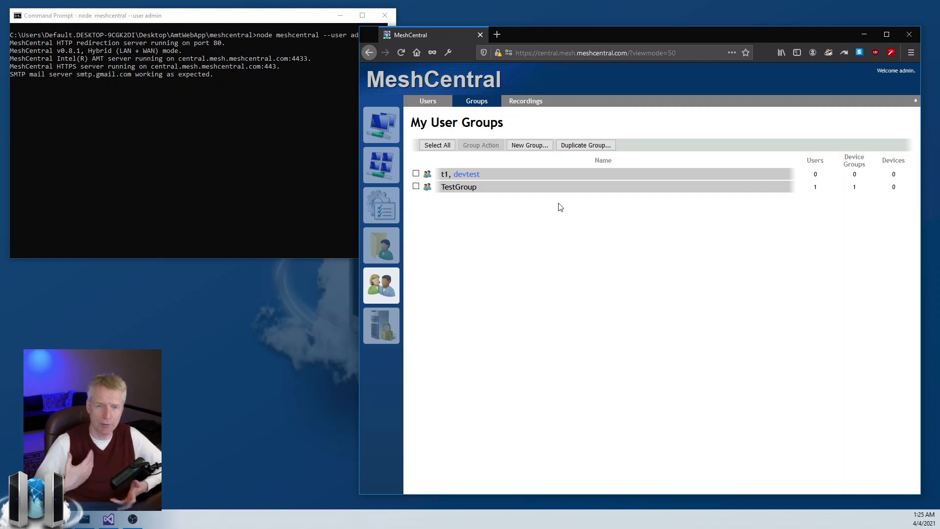
# - Start duplicating TestGroup, cancel it, and show the empty Recordings page
pyautogui.click(415, 186)
pyautogui.click(593, 147)
pyautogui.click(648, 172)
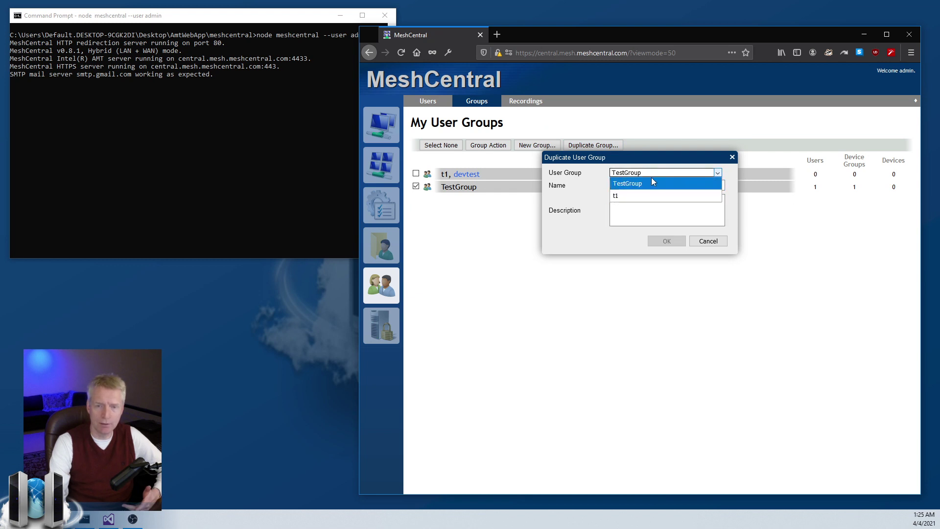
pyautogui.click(651, 178)
pyautogui.click(704, 241)
pyautogui.click(520, 101)
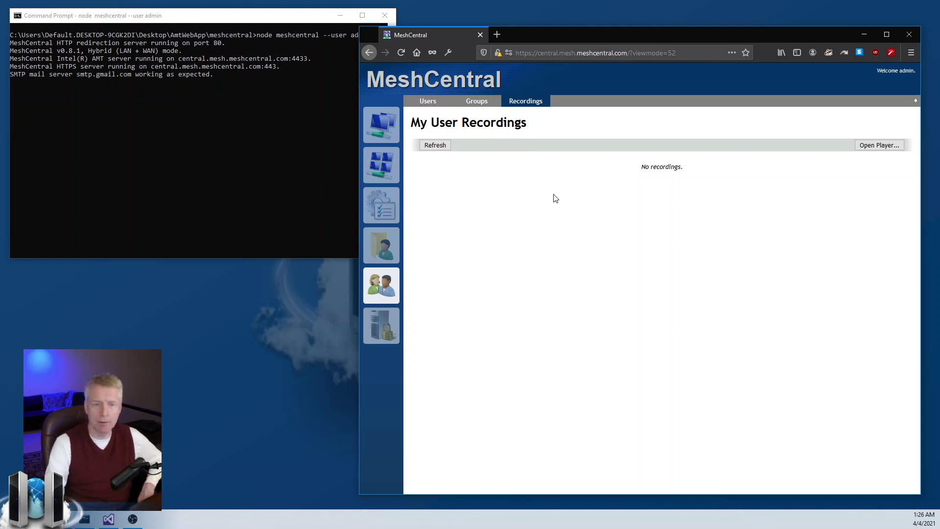
# - Return to the Users list, then open My Server showing CPU, memory and account counts
pyautogui.click(430, 104)
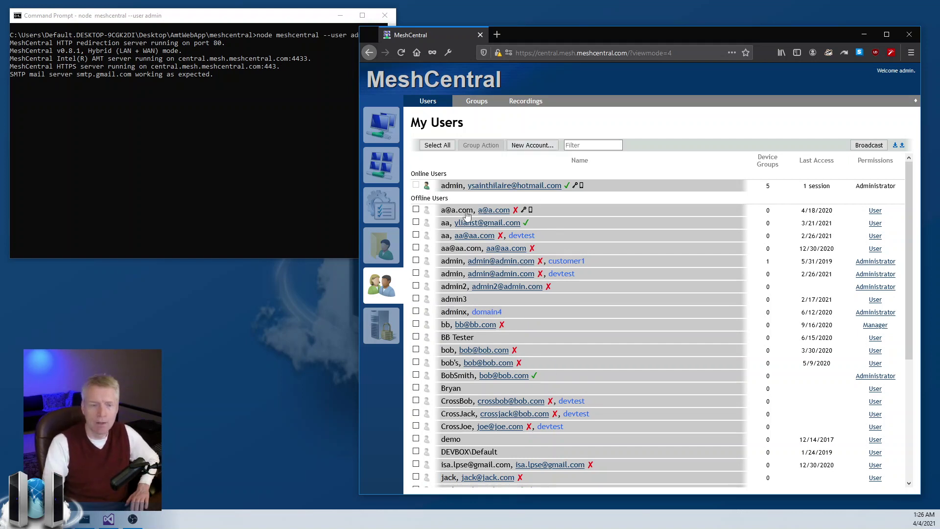
pyautogui.click(385, 327)
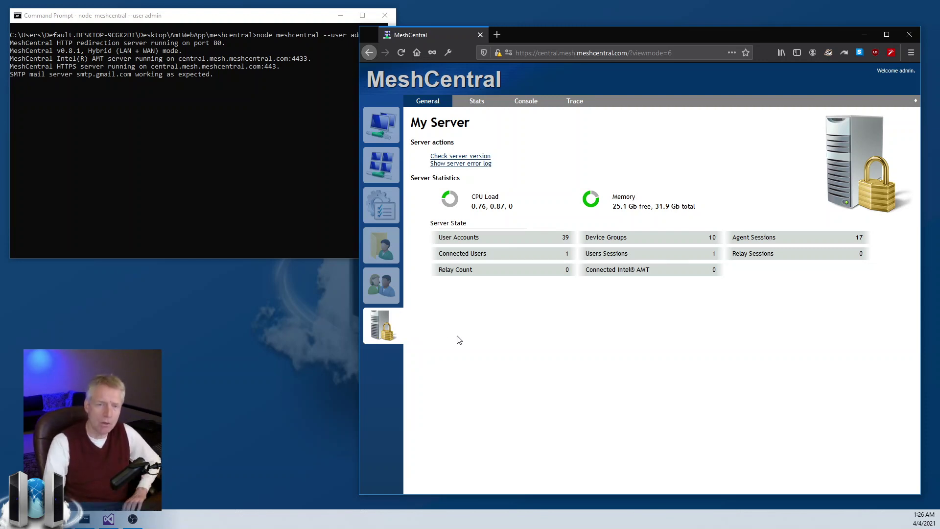
pyautogui.click(470, 157)
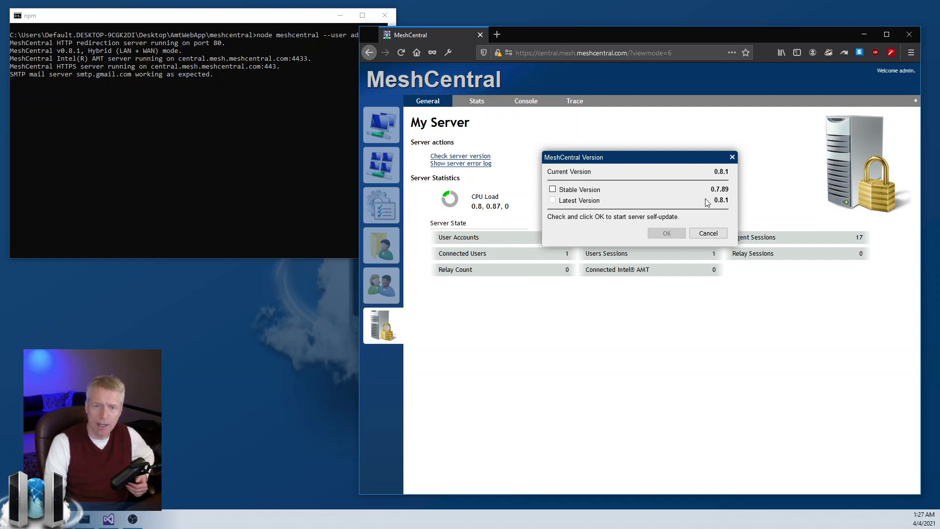
pyautogui.click(599, 190)
pyautogui.click(598, 192)
pyautogui.click(708, 233)
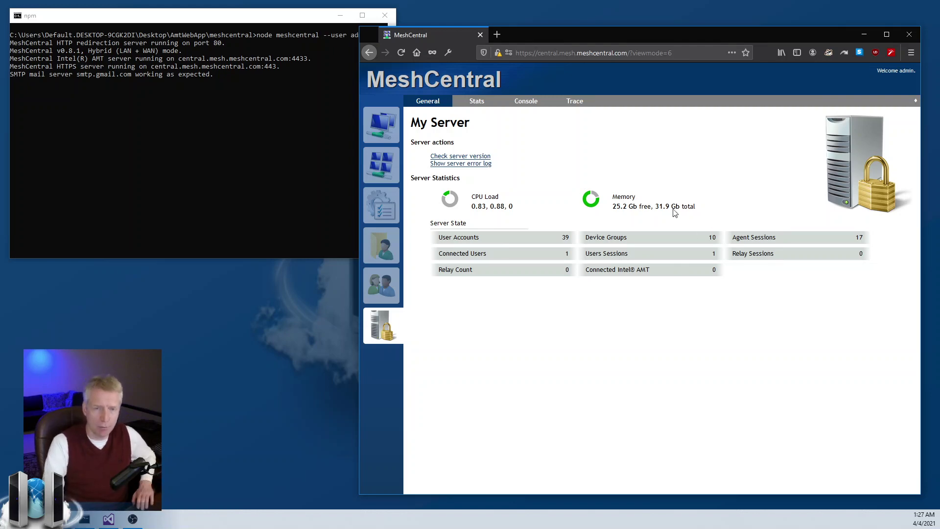
# - Scroll through the Server Errors log and close it with Cancel
pyautogui.click(473, 166)
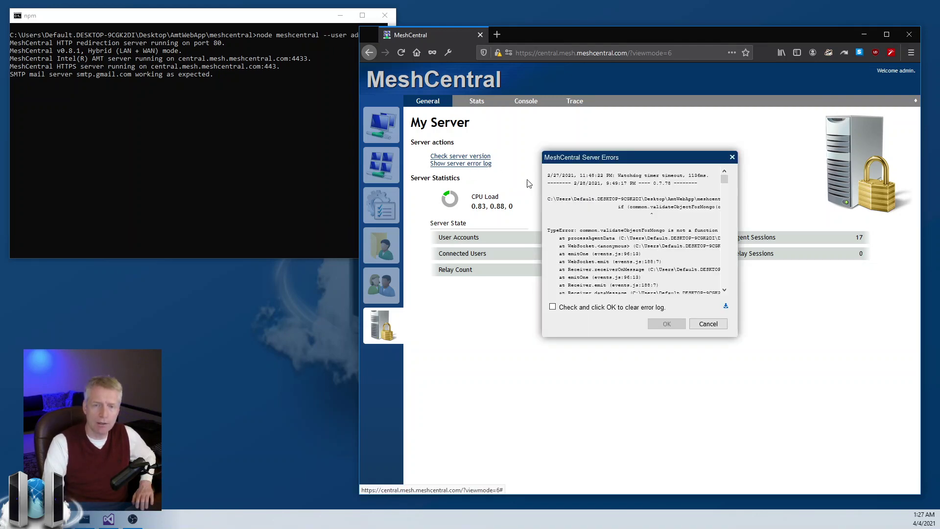
pyautogui.moveTo(725, 179)
pyautogui.mouseDown()
pyautogui.moveTo(726, 278)
pyautogui.moveTo(719, 160)
pyautogui.mouseUp()
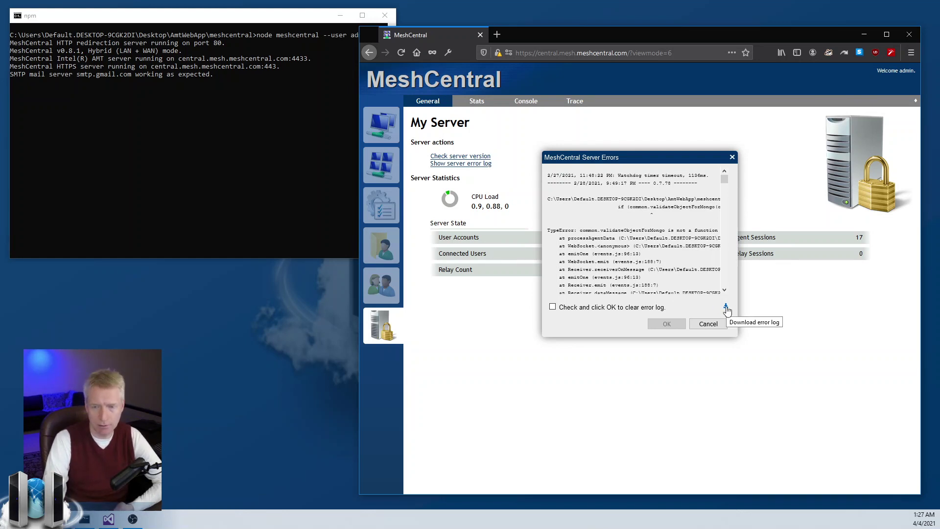
pyautogui.moveTo(726, 180)
pyautogui.mouseDown()
pyautogui.moveTo(727, 195)
pyautogui.moveTo(721, 173)
pyautogui.mouseUp()
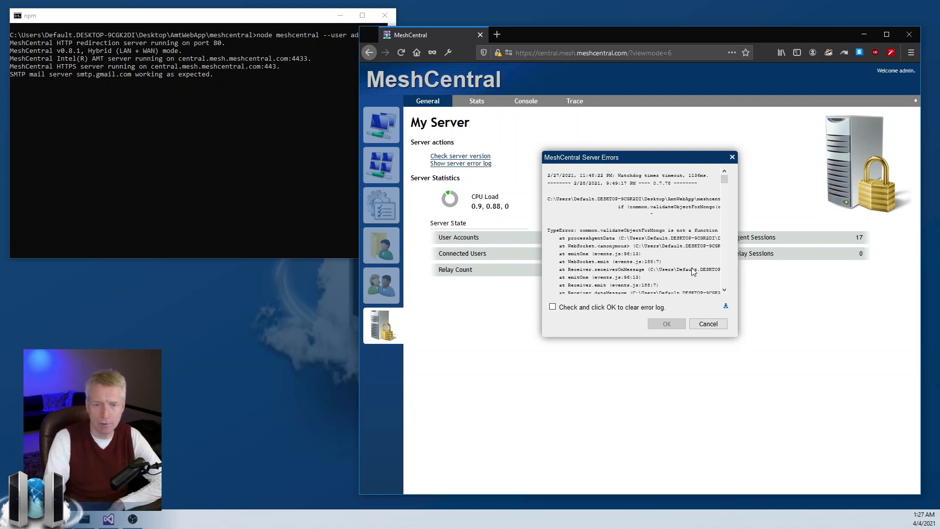
pyautogui.click(708, 324)
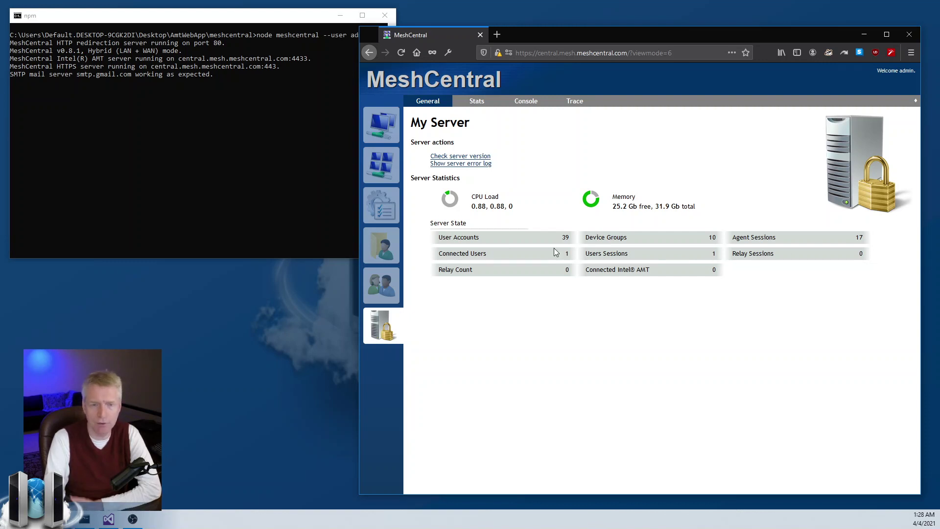
# - Duplicate the MeshCentral tab and detach it into a separate window
pyautogui.rightClick(427, 36)
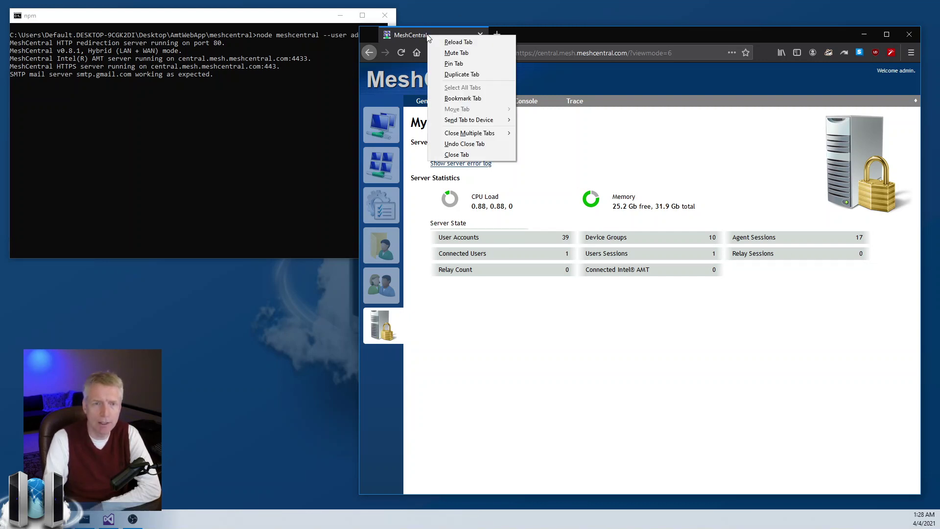
pyautogui.click(453, 73)
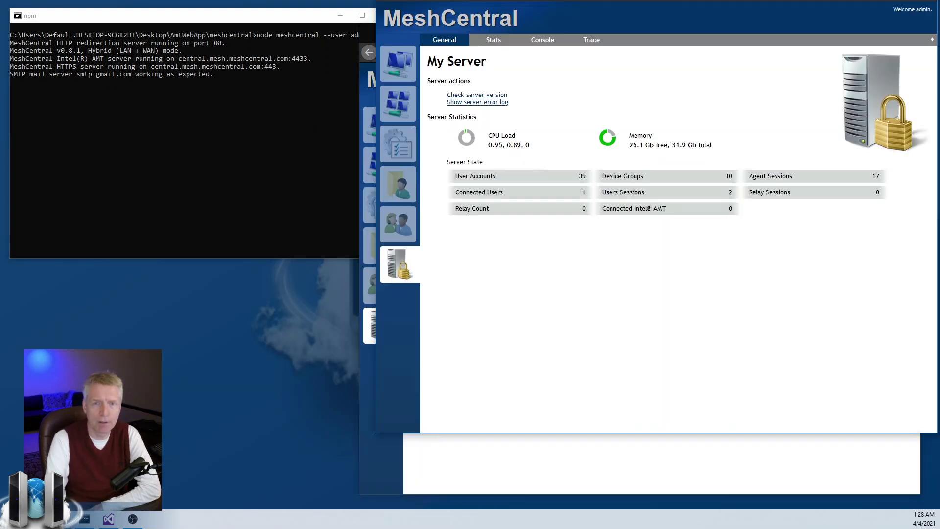
pyautogui.moveTo(520, 35); pyautogui.dragTo(711, 313)
pyautogui.click(711, 313)
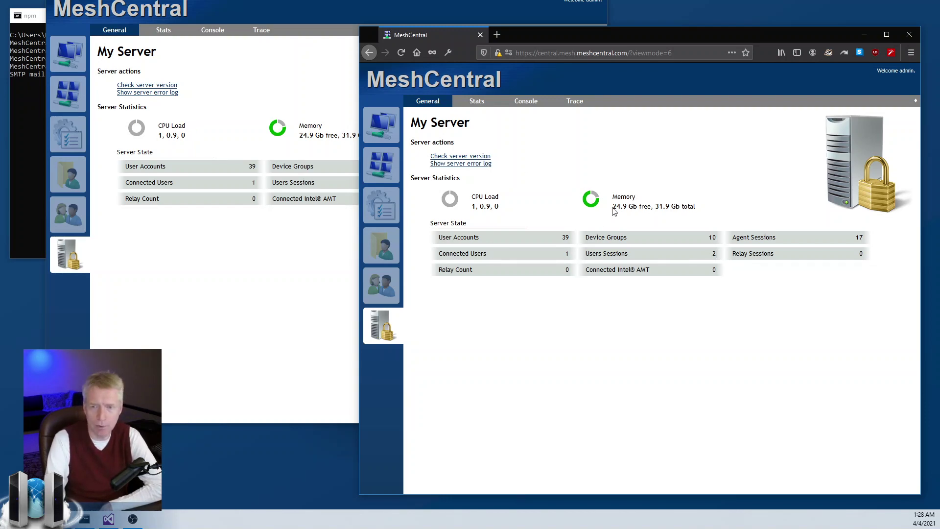
# - In the second window, connect to ProDesk's remote desktop and compare with My Server
pyautogui.click(82, 53)
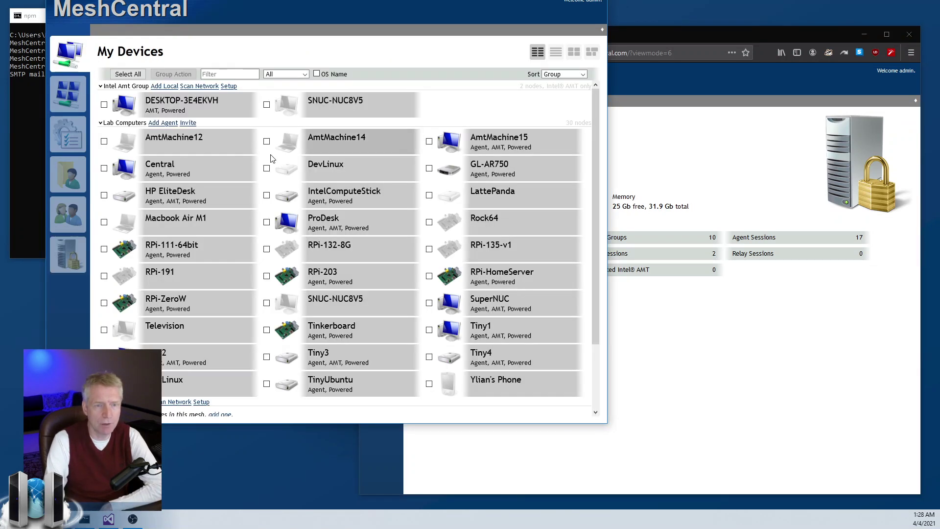
pyautogui.click(353, 227)
pyautogui.click(164, 31)
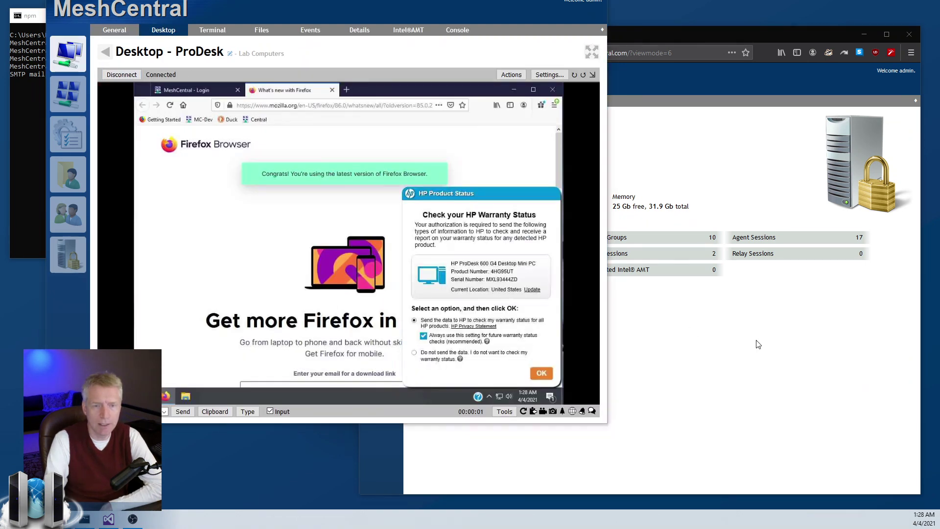
pyautogui.click(734, 342)
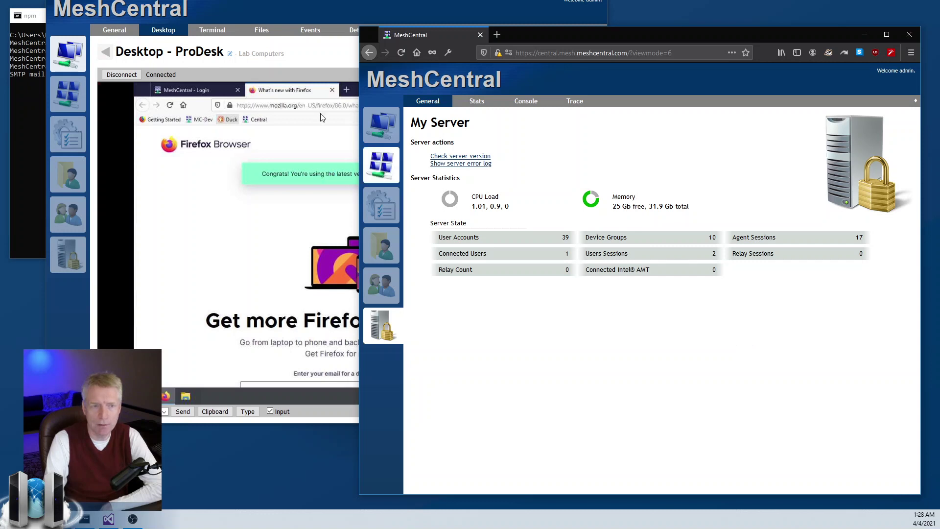
pyautogui.click(309, 89)
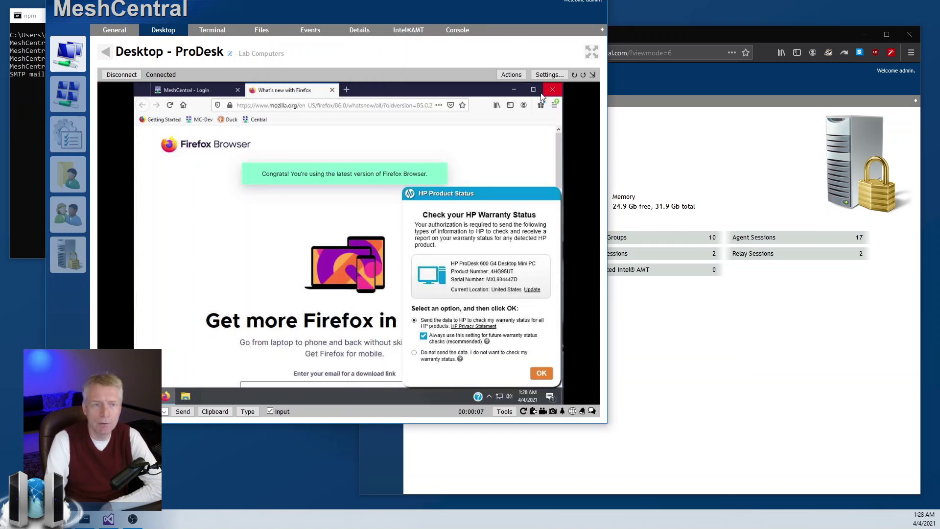
pyautogui.click(747, 308)
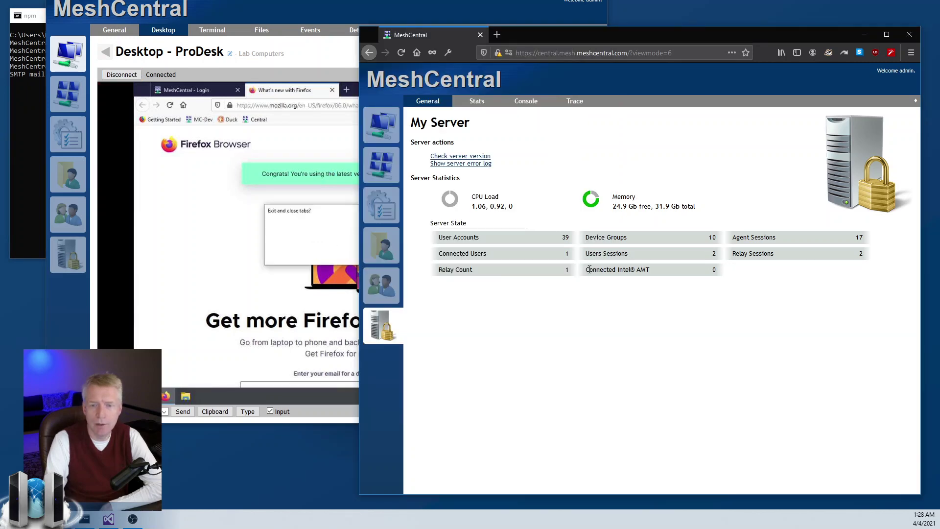
pyautogui.click(328, 248)
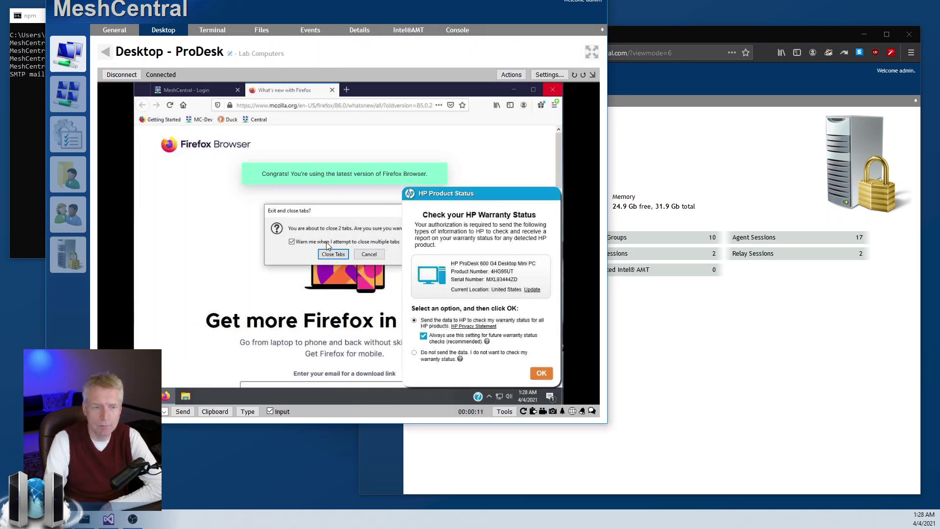
pyautogui.click(329, 253)
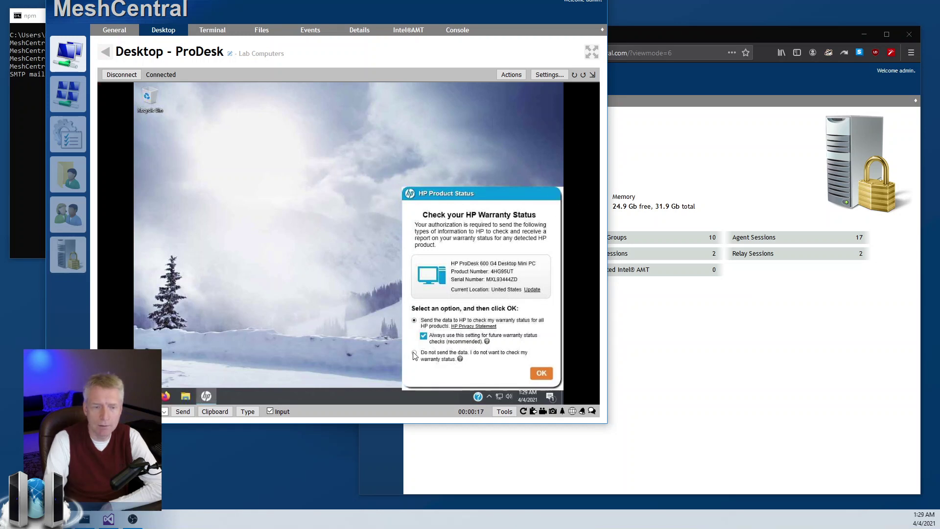
pyautogui.click(732, 332)
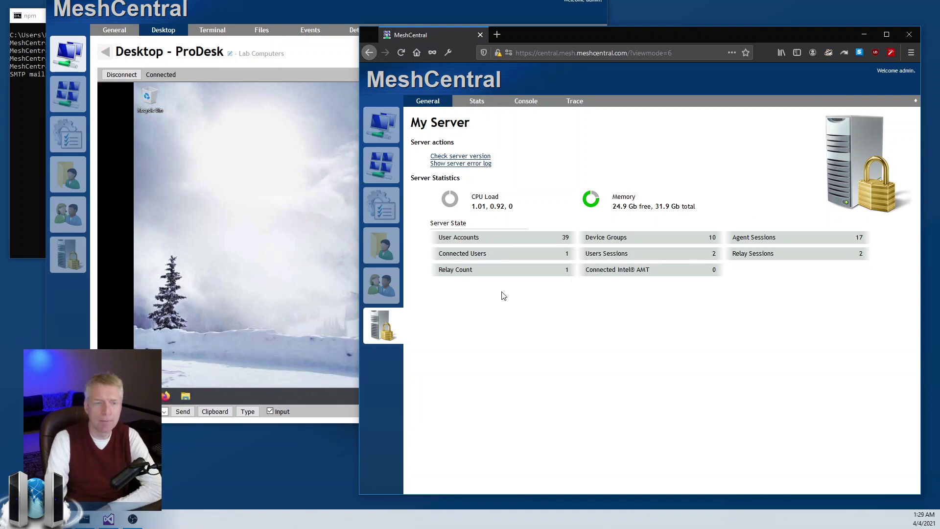
# - Disconnect the ProDesk desktop and confirm My Server shows 0 relays, 2 user sessions
pyautogui.click(117, 73)
pyautogui.click(784, 387)
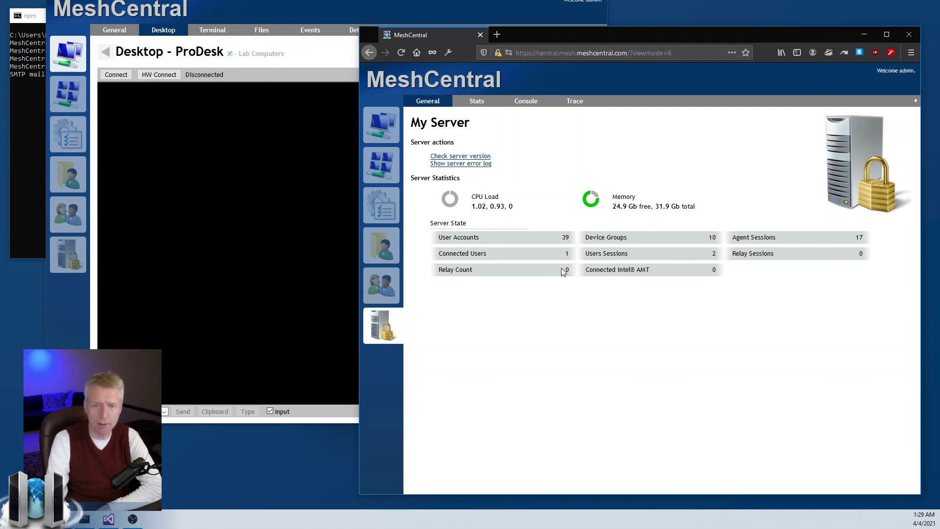
pyautogui.click(242, 239)
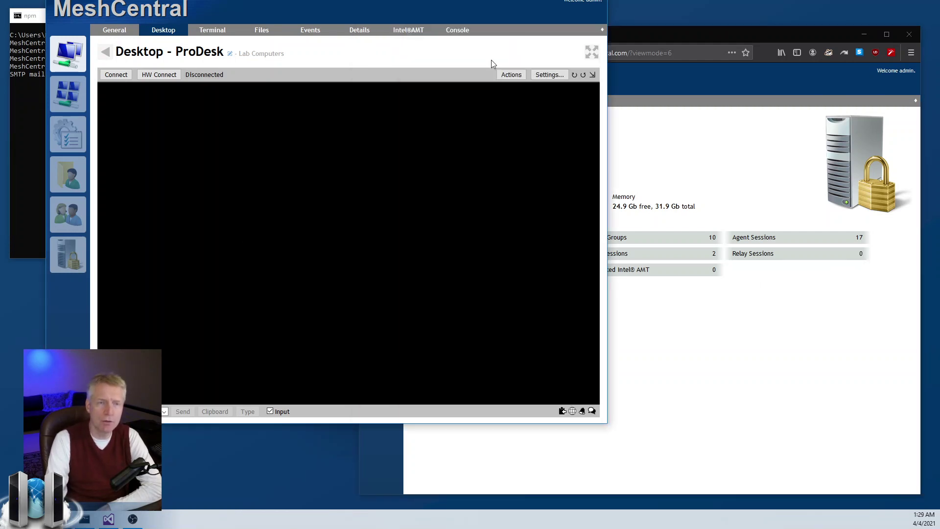
pyautogui.click(737, 342)
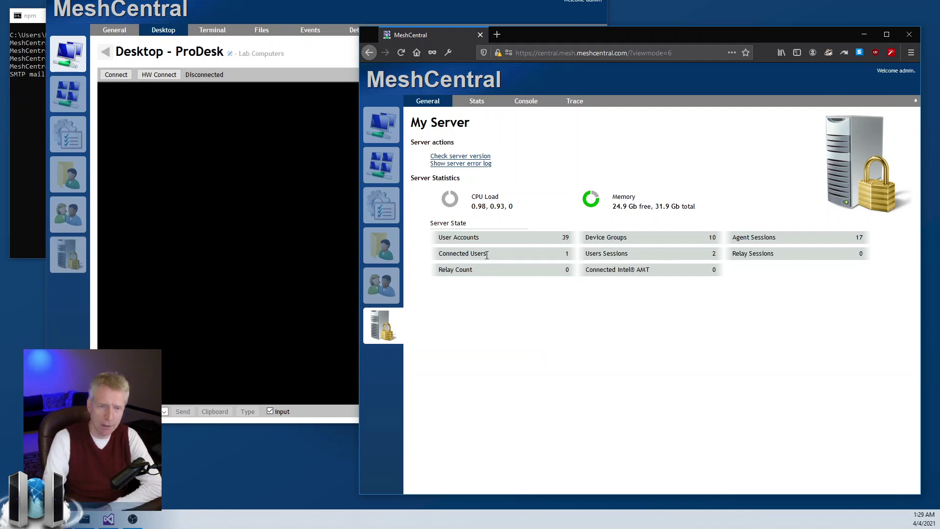
# - Open the Stats tab and try the Last day and Last 3 hours chart ranges
pyautogui.click(487, 104)
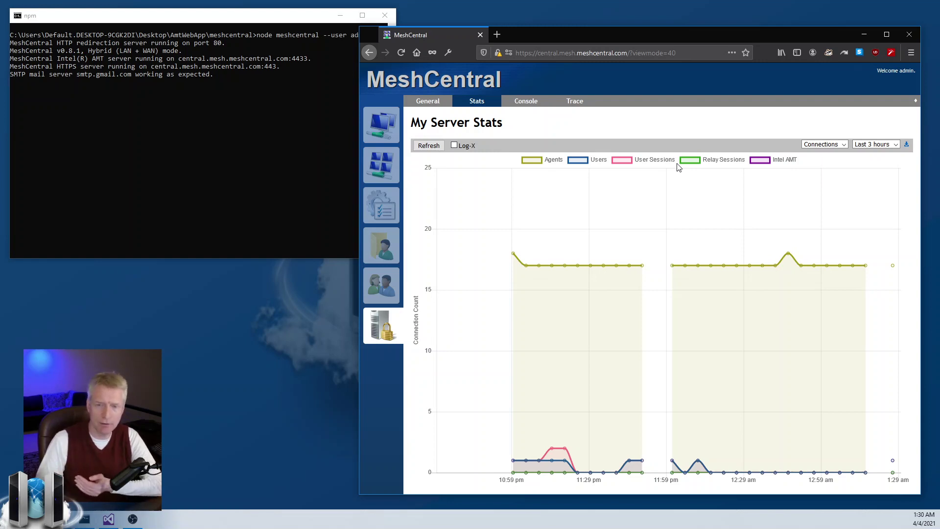
pyautogui.click(872, 144)
pyautogui.click(872, 206)
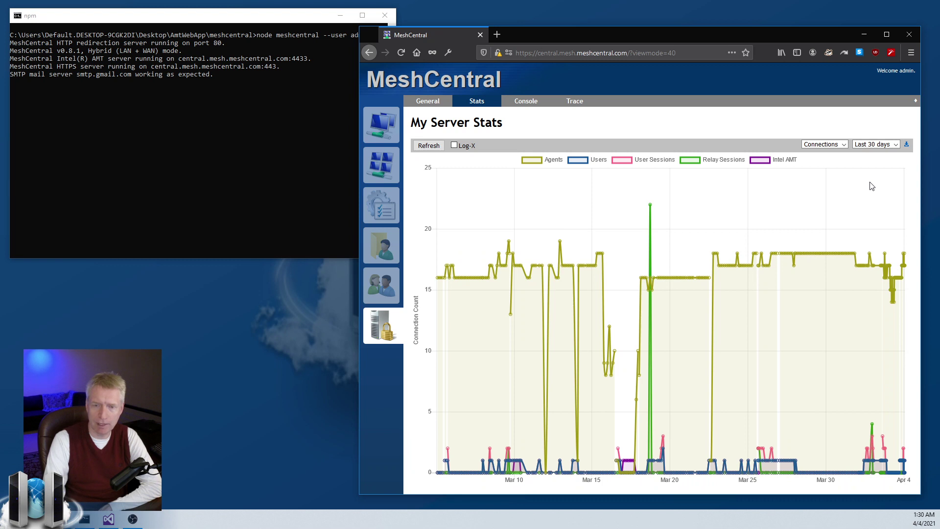
pyautogui.click(873, 144)
pyautogui.click(871, 181)
pyautogui.click(873, 144)
pyautogui.click(872, 154)
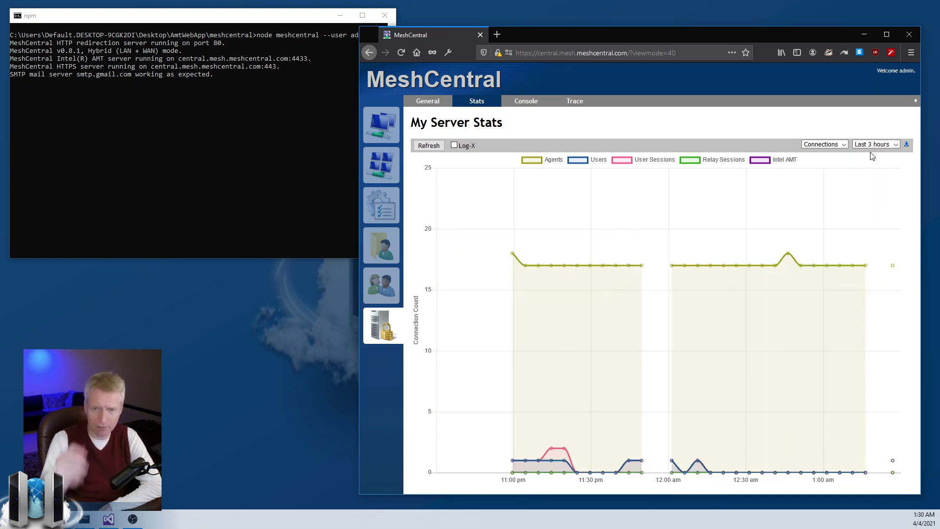
# - Set the connections chart range to Last 30 days
pyautogui.click(873, 144)
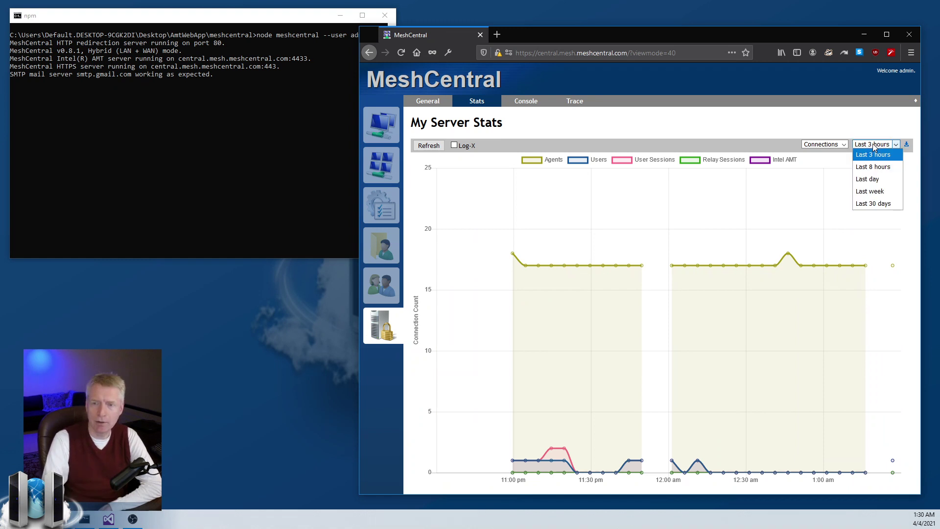
pyautogui.click(875, 206)
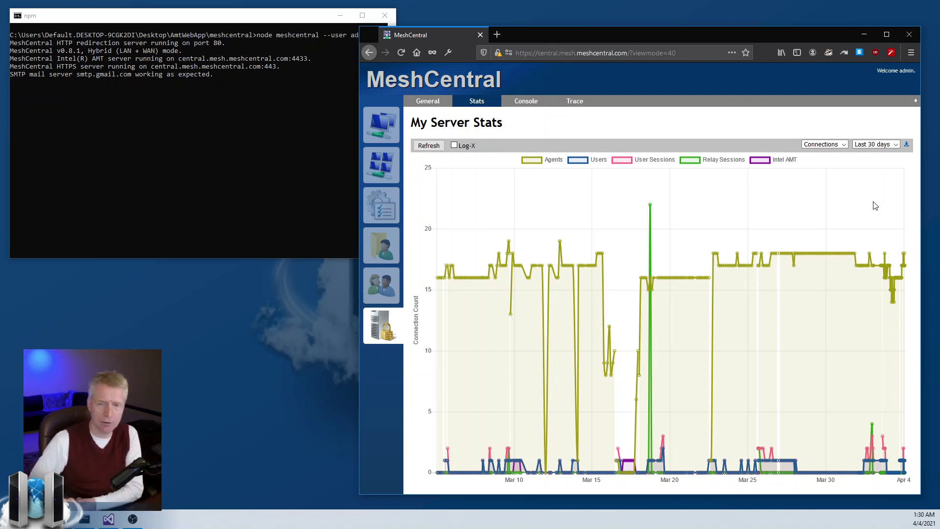
pyautogui.moveTo(575, 268)
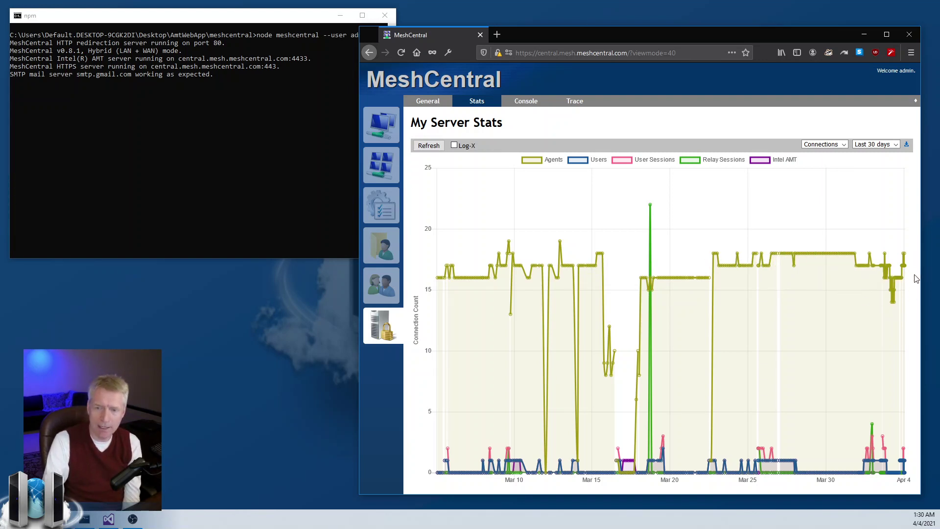
pyautogui.moveTo(839, 251)
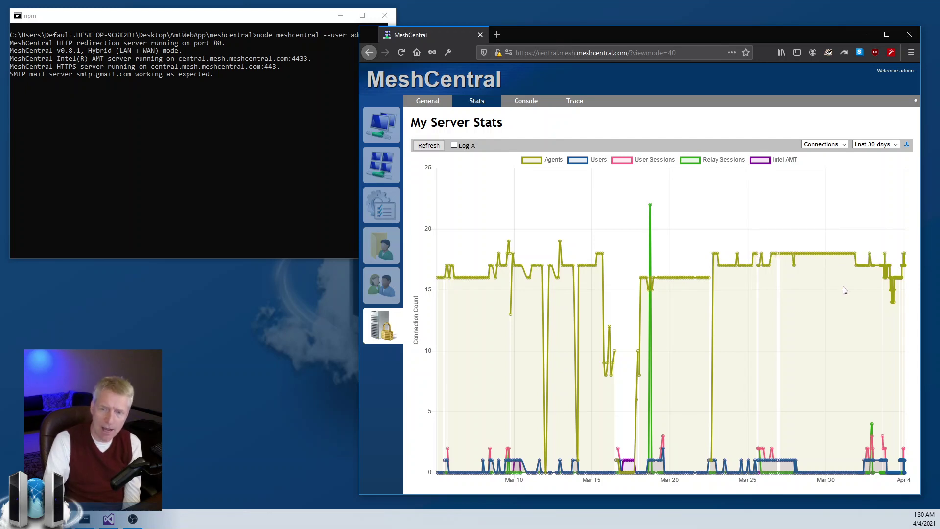
pyautogui.moveTo(891, 301)
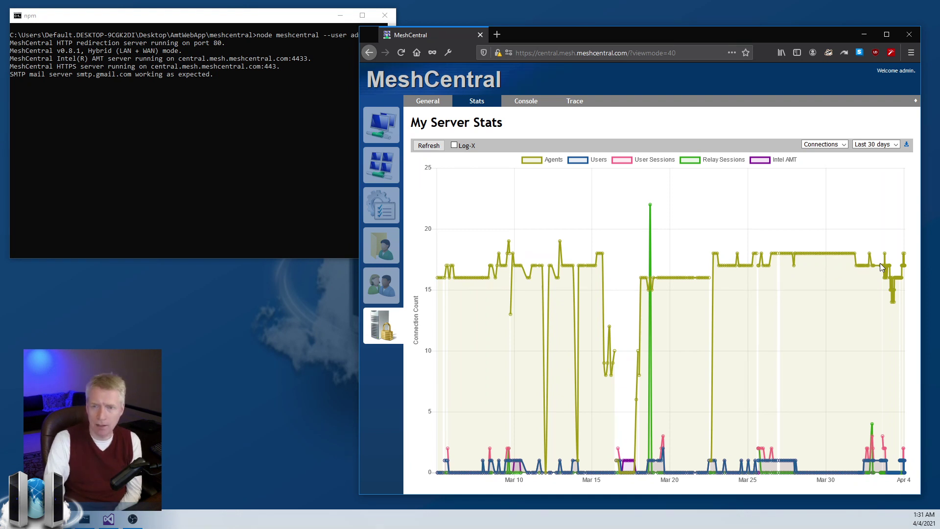
# - Keep the chart on Connections and turn Log-X off for a linear 0–25 scale
pyautogui.click(840, 145)
pyautogui.click(840, 147)
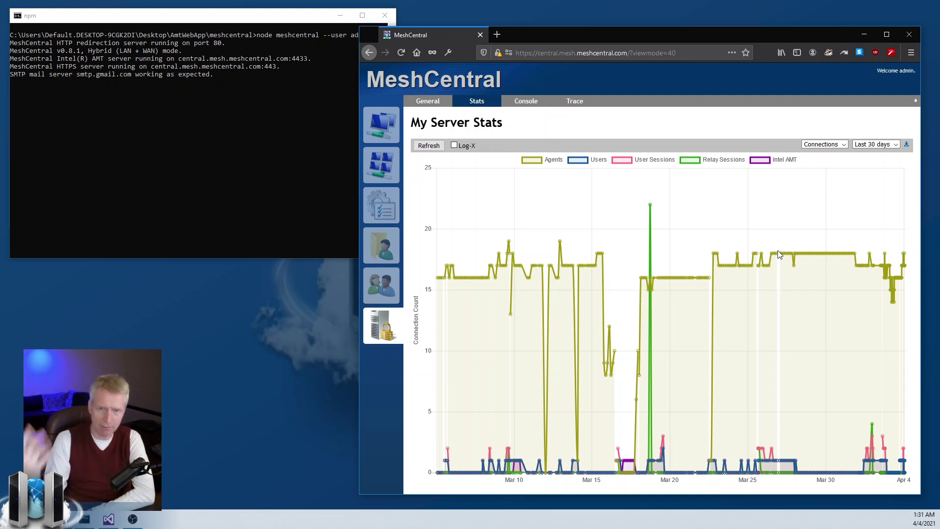
pyautogui.click(453, 146)
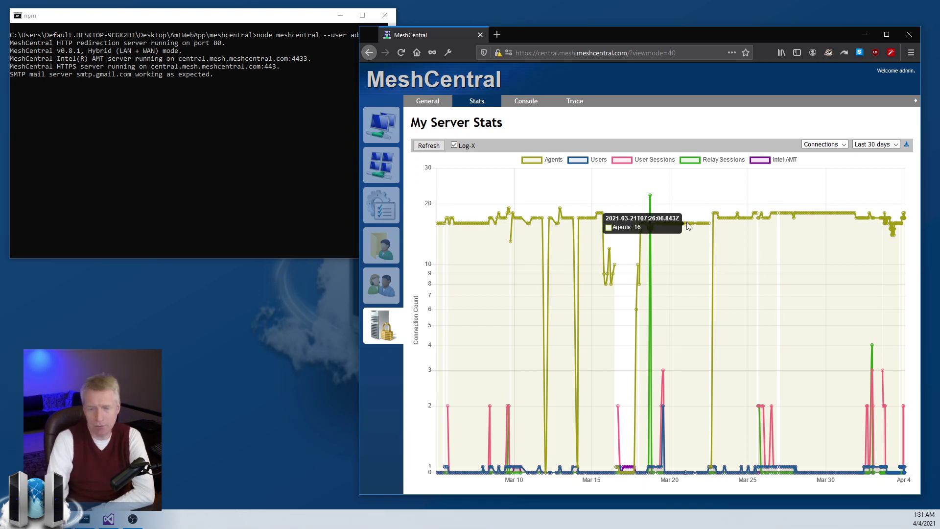
pyautogui.click(453, 145)
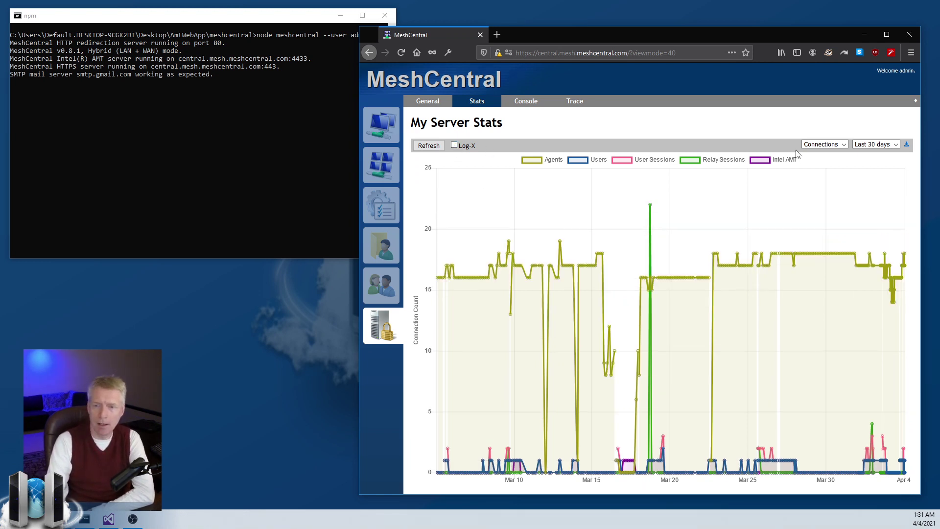
# - Switch the chart to Memory, try 8-hour and week ranges, then settle on 30 days, Log-X off
pyautogui.click(827, 144)
pyautogui.click(828, 167)
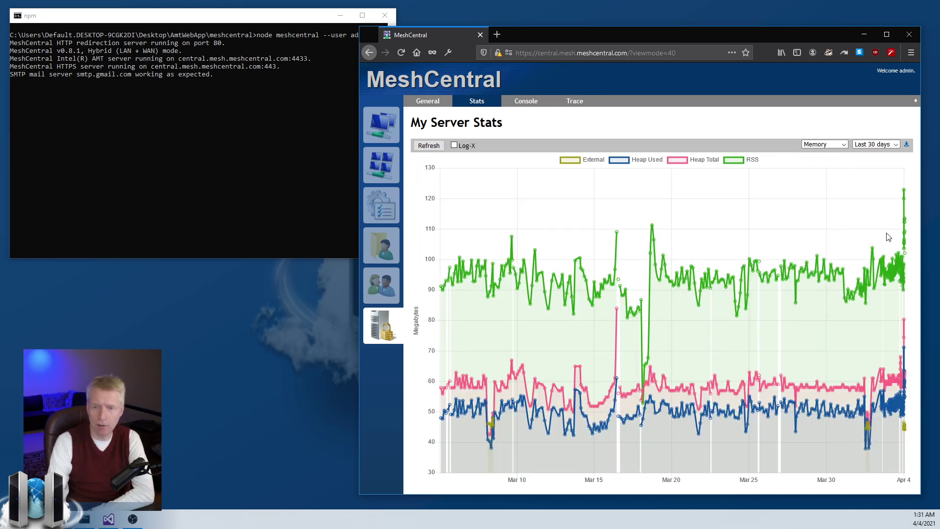
pyautogui.click(881, 144)
pyautogui.click(881, 167)
pyautogui.click(881, 144)
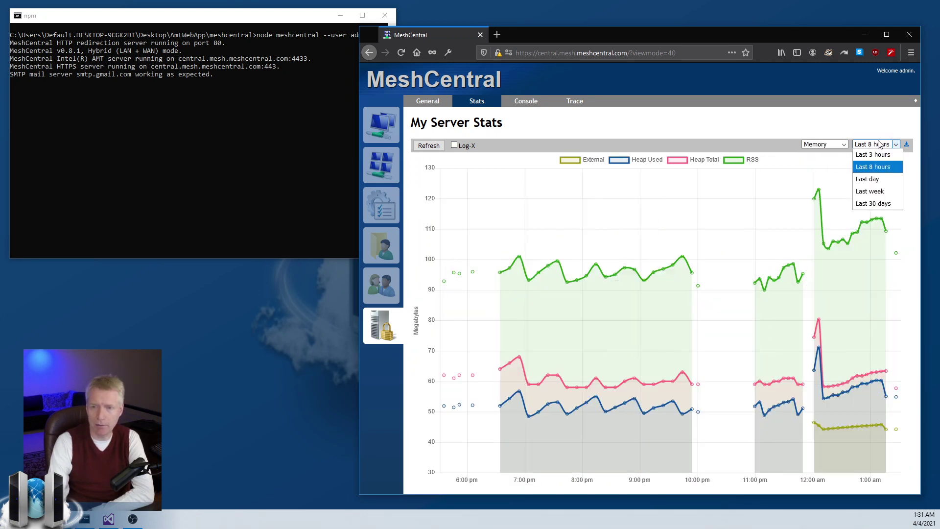
pyautogui.click(876, 191)
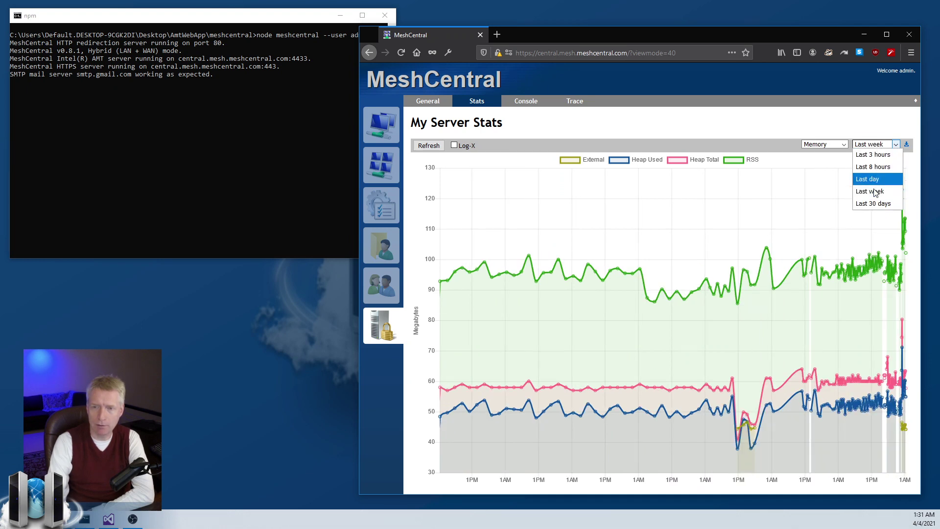
pyautogui.press('Down')
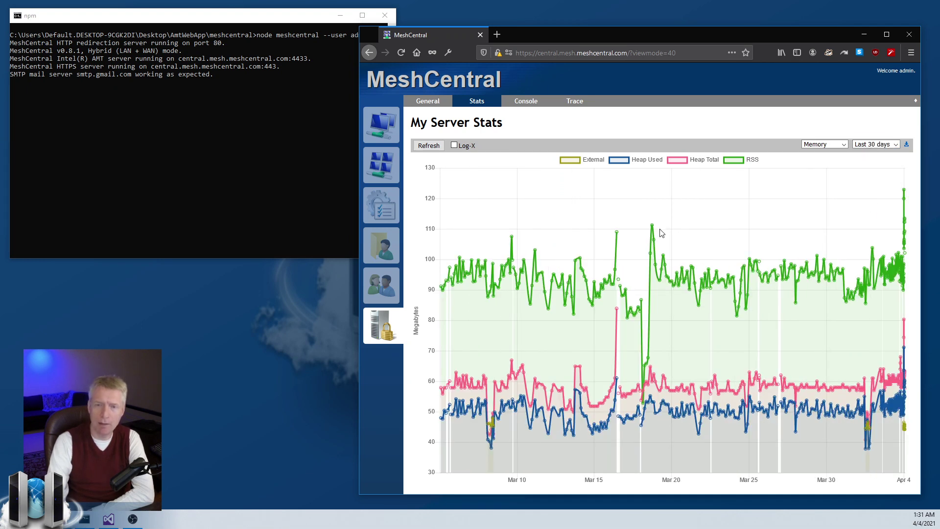
pyautogui.click(454, 146)
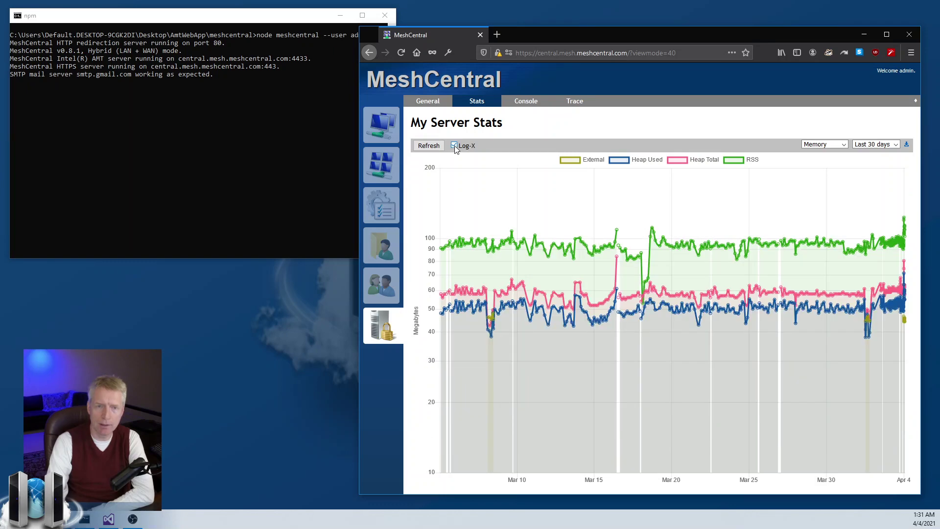
pyautogui.click(454, 146)
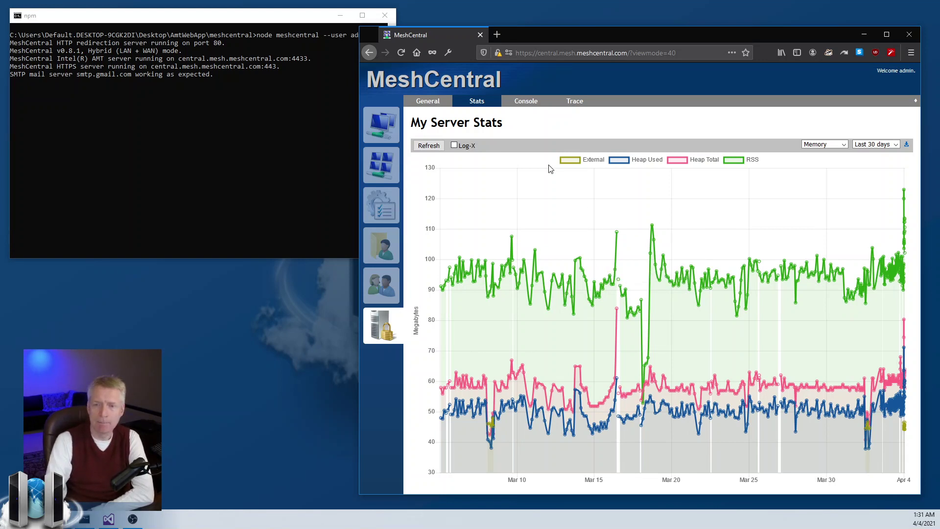
# - In the server console, run help and agentstats, showing 17 verified agent connections and none in trouble
pyautogui.click(528, 102)
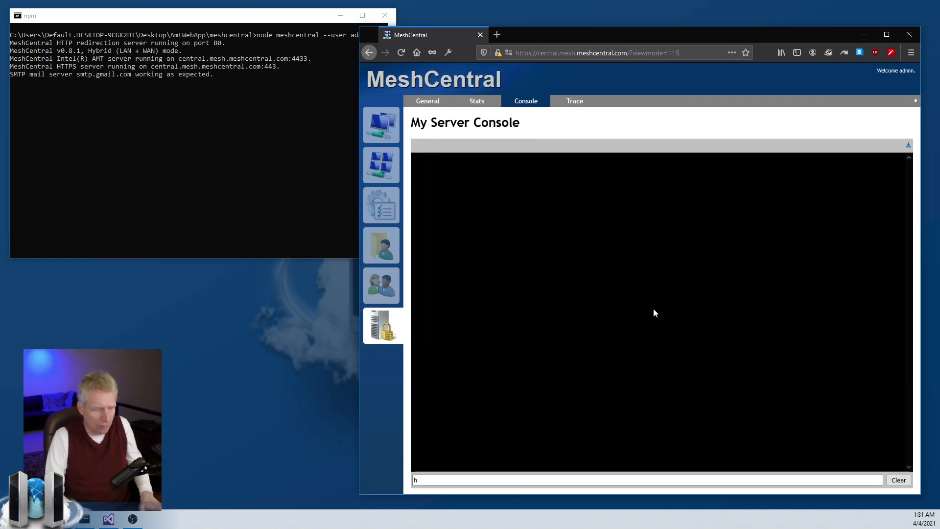
pyautogui.write('help')
pyautogui.press('Return')
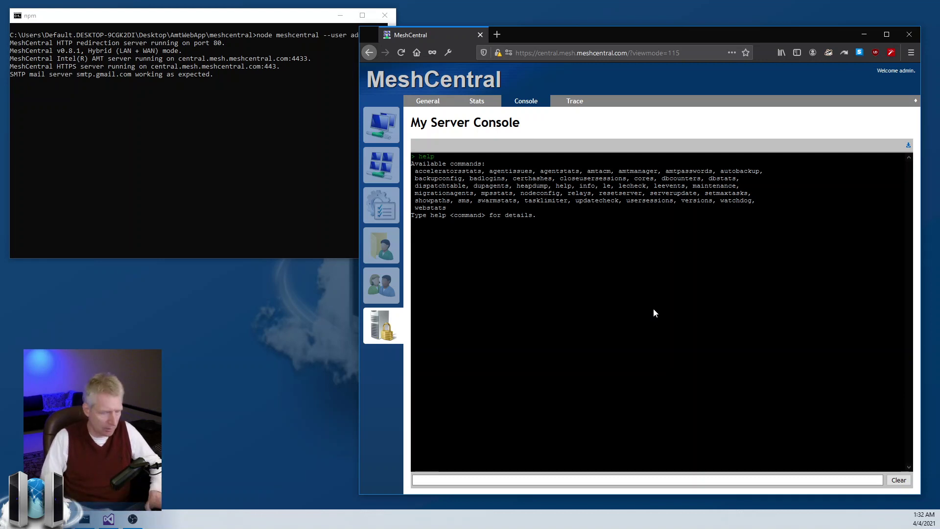
pyautogui.write('agentstats')
pyautogui.press('Return')
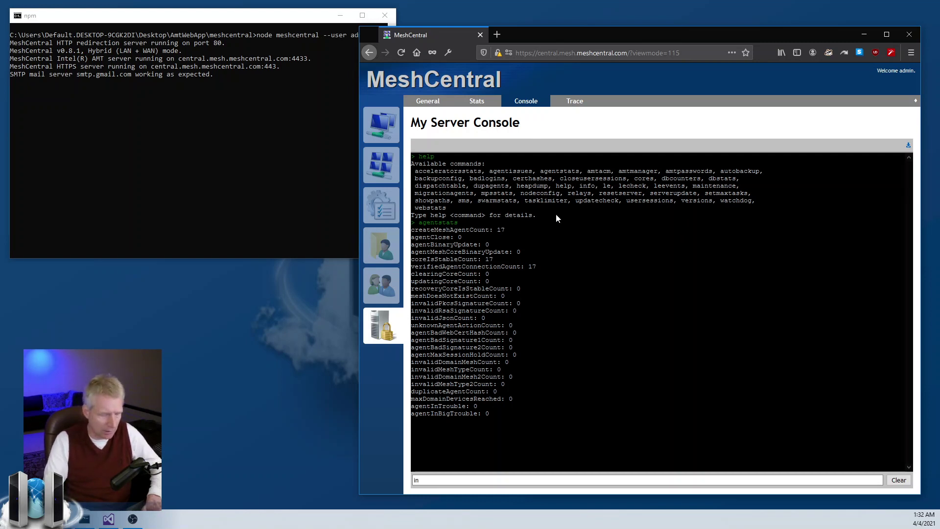
# - Run info and highlight the meshVersion 0.8.1, nodeVersion and MongoDB values in its output
pyautogui.write('fo')
pyautogui.press('Return')
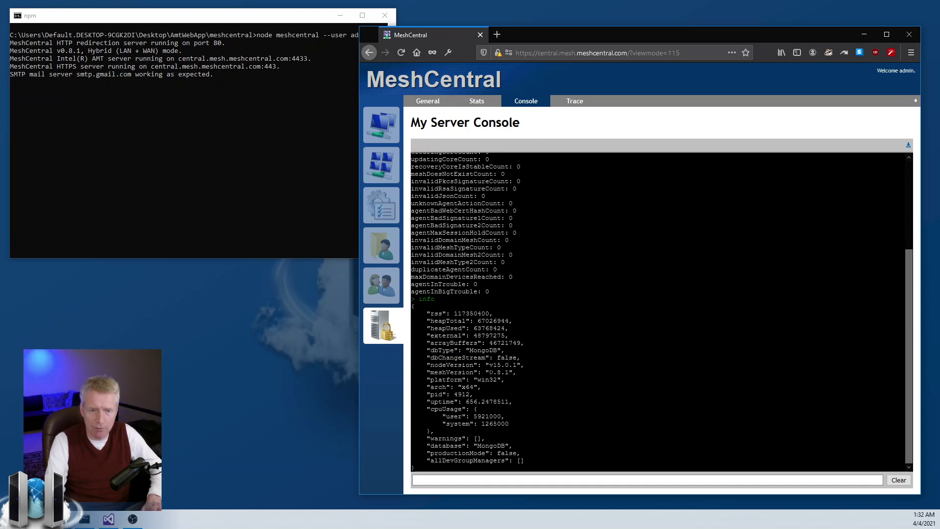
pyautogui.moveTo(488, 372); pyautogui.dragTo(522, 365)
pyautogui.click(523, 365)
pyautogui.doubleClick(479, 350)
pyautogui.click(479, 349)
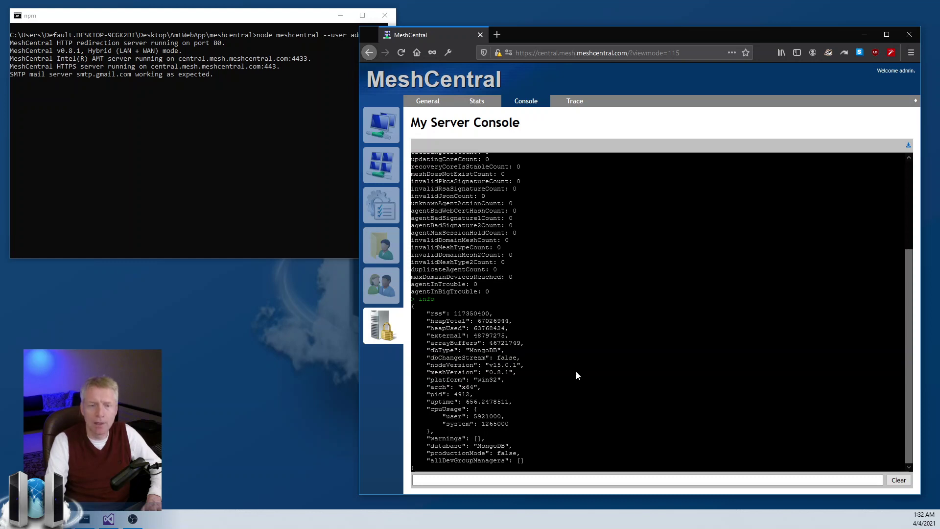
# - Run help again, then sms and email to display their usage lines
pyautogui.write('help')
pyautogui.press('Return')
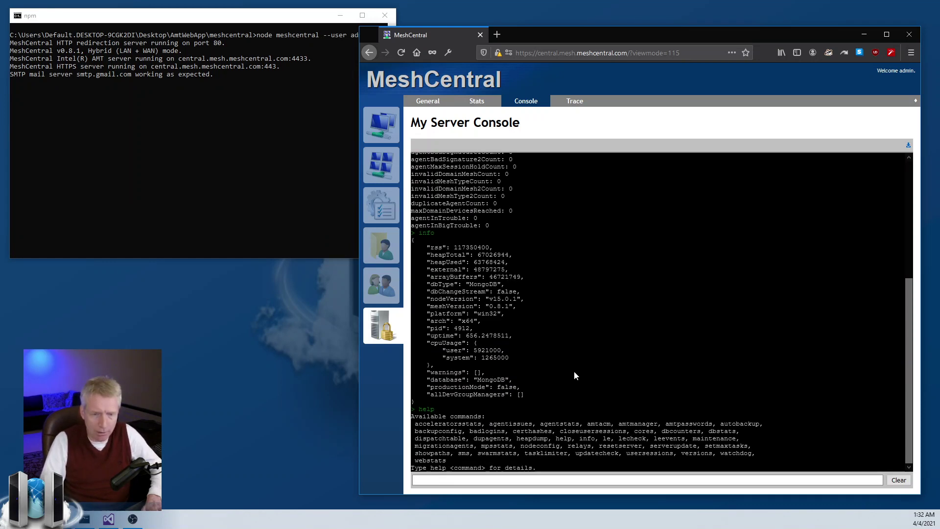
pyautogui.write('sms')
pyautogui.press('Return')
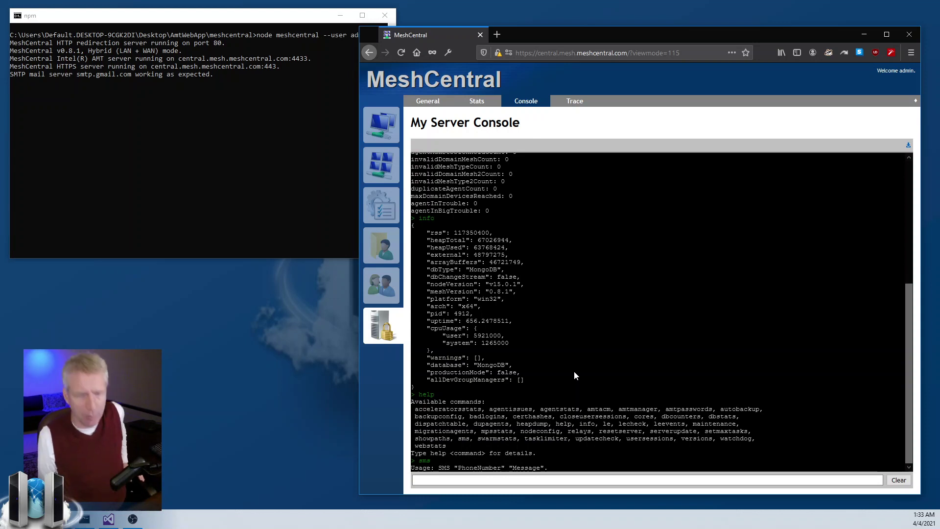
pyautogui.write('email')
pyautogui.press('Return')
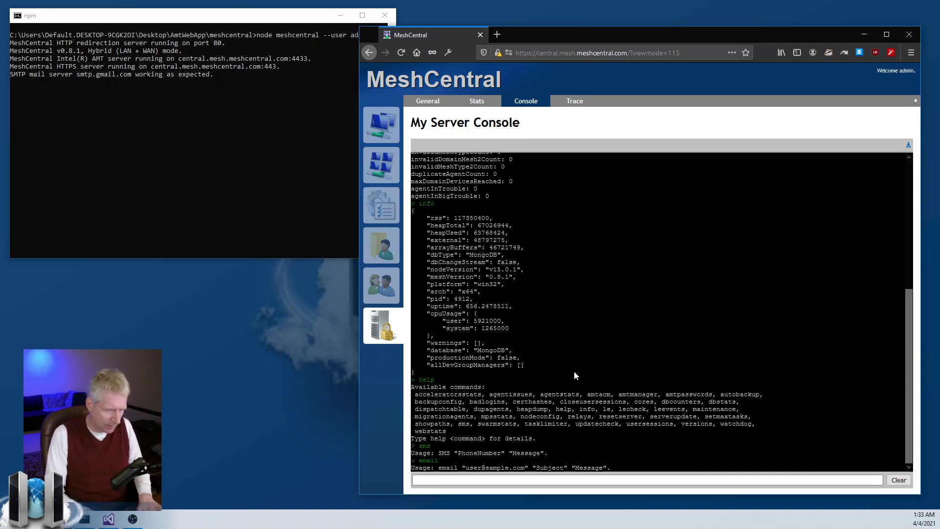
# - Run tasklimiter and highlight MaxTasks 50 and MaxTaskTime 20 seconds in the output
pyautogui.write('klimiter')
pyautogui.press('Return')
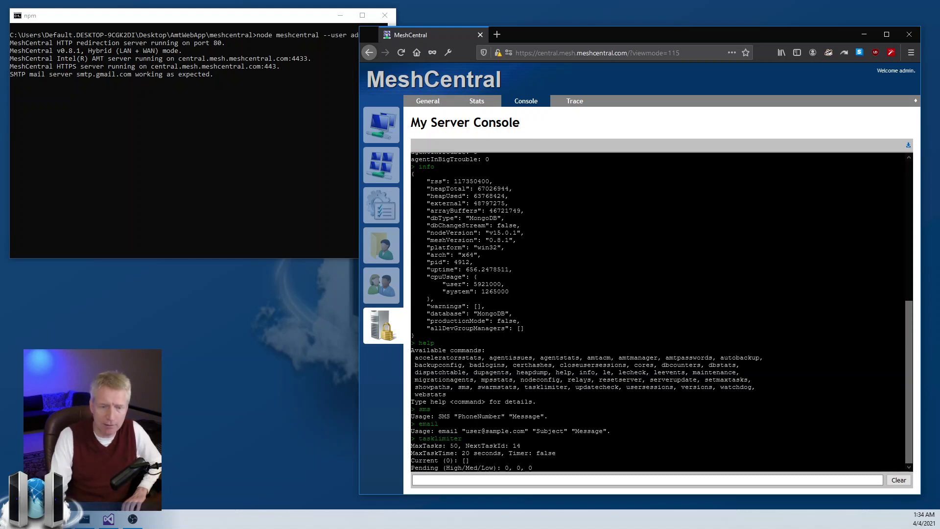
pyautogui.moveTo(450, 445); pyautogui.dragTo(462, 445)
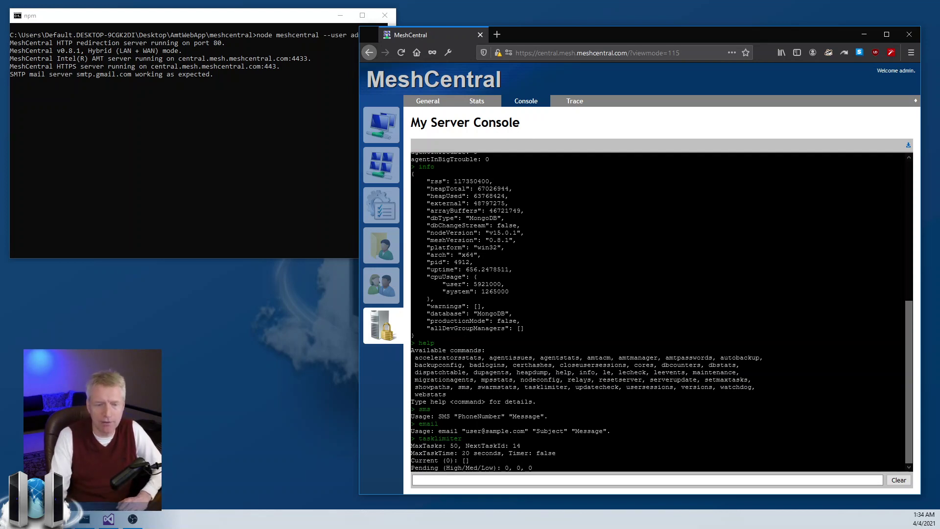
pyautogui.moveTo(462, 452); pyautogui.dragTo(487, 452)
pyautogui.click(488, 452)
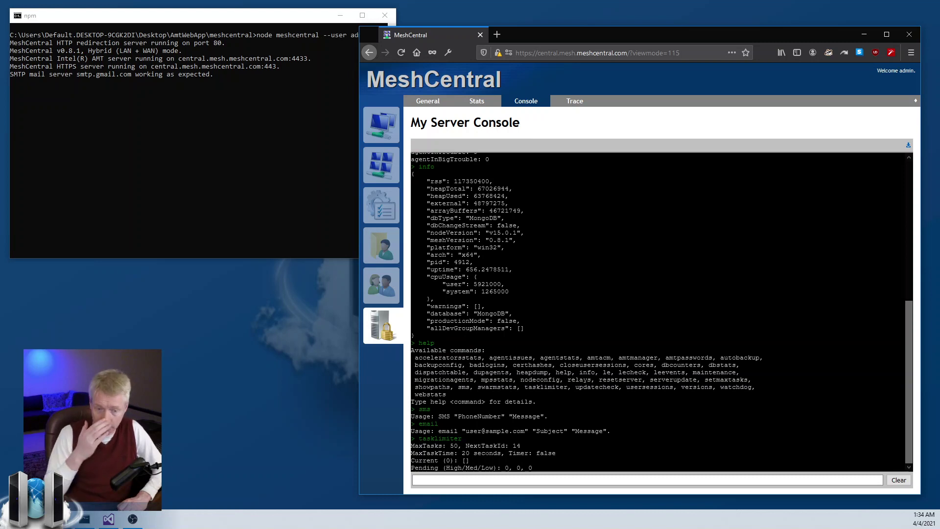
pyautogui.scroll(-1, 488, 457)
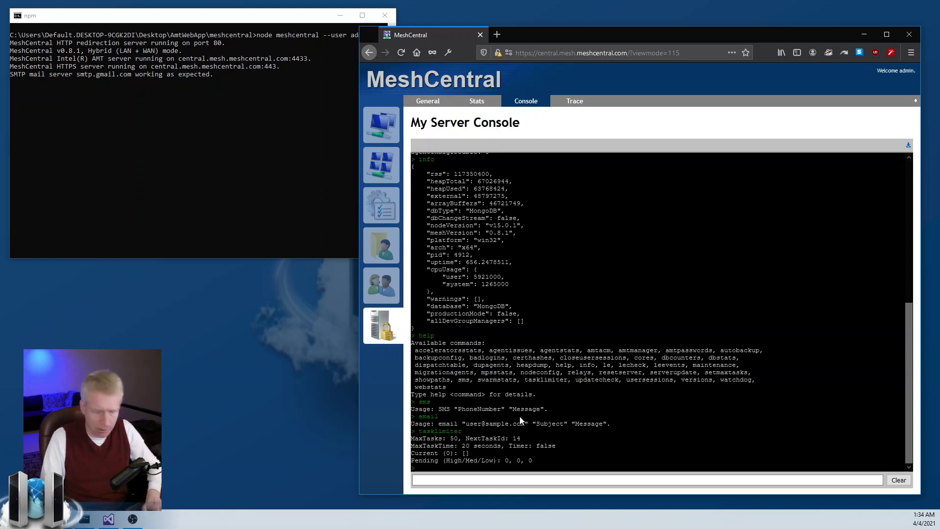
# - Run usersessions and highlight the admin session entry and its source address line
pyautogui.write('usersessions')
pyautogui.press('Return')
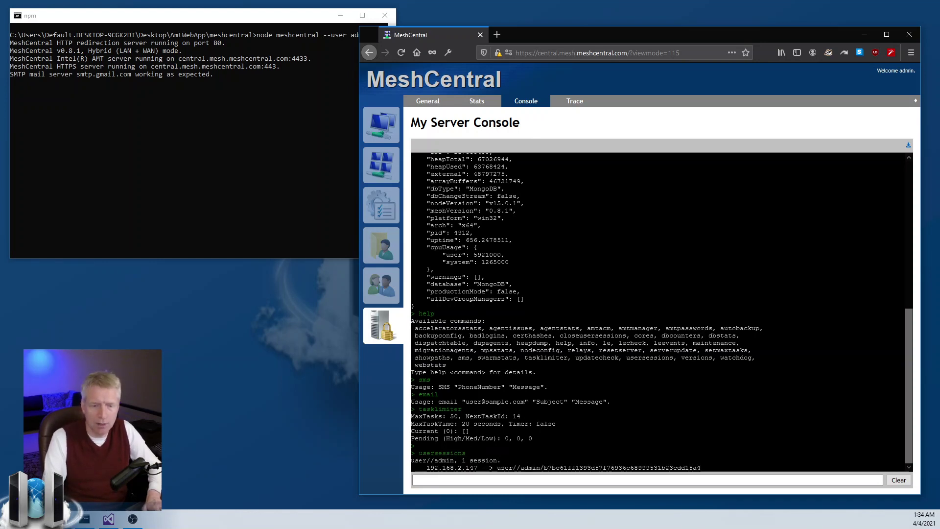
pyautogui.moveTo(414, 460); pyautogui.dragTo(498, 460)
pyautogui.click(498, 460)
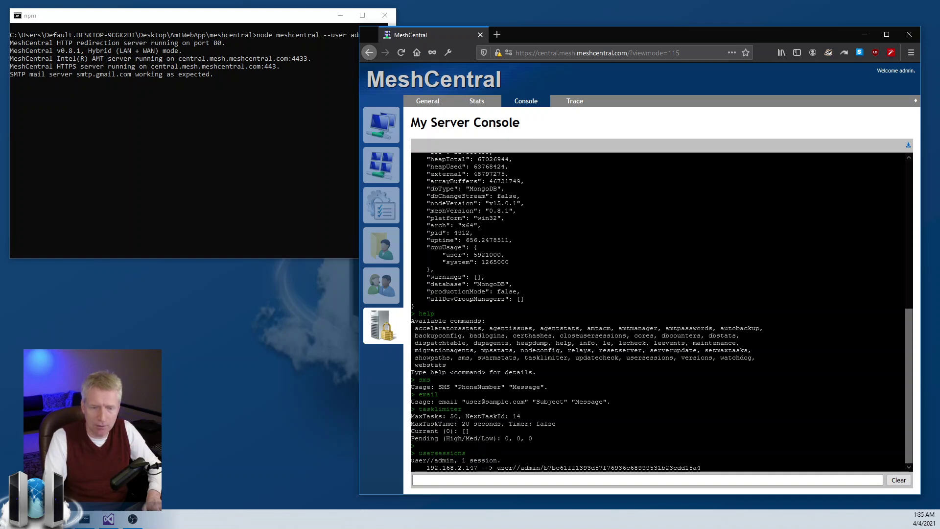
pyautogui.moveTo(430, 469); pyautogui.dragTo(591, 469)
pyautogui.click(591, 468)
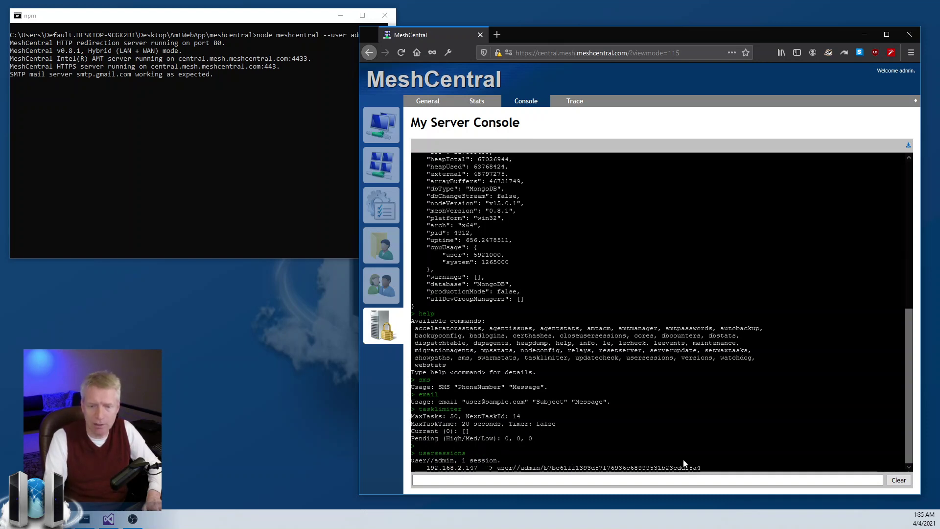
# - Duplicate the MeshCentral browser tab, rerun usersessions to list both admin sessions, and open the Trace page
pyautogui.rightClick(453, 35)
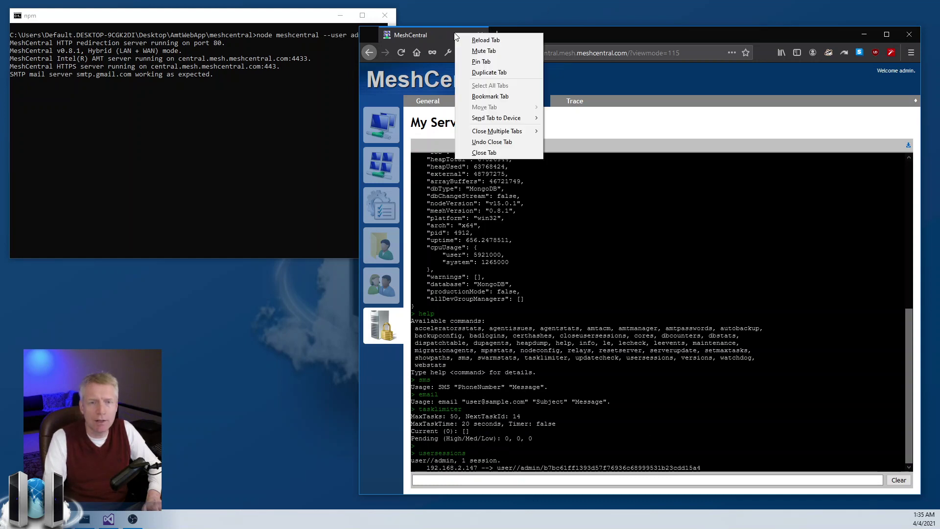
pyautogui.click(484, 77)
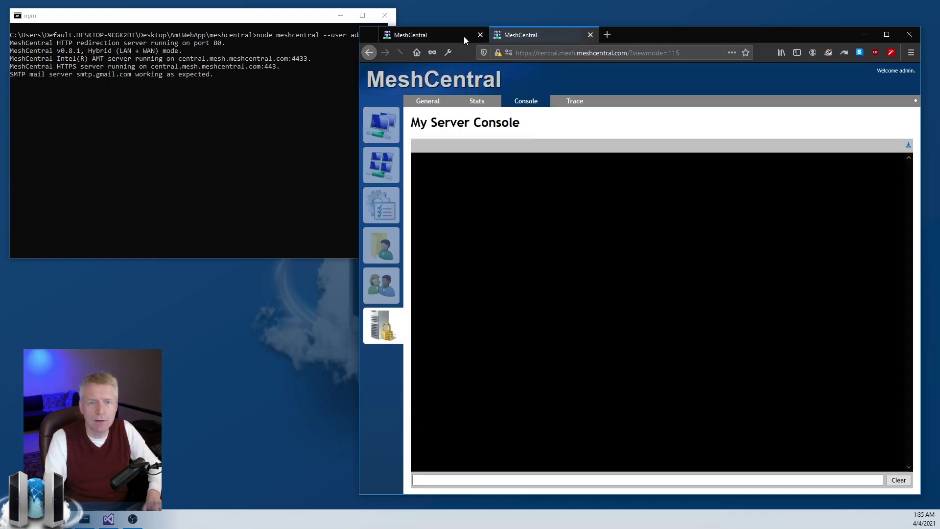
pyautogui.click(449, 37)
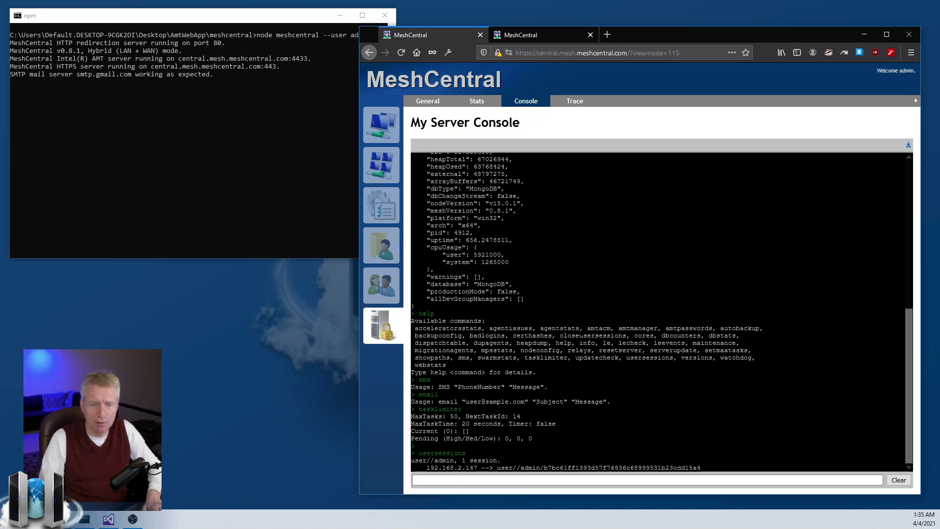
pyautogui.press('Up')
pyautogui.press('Return')
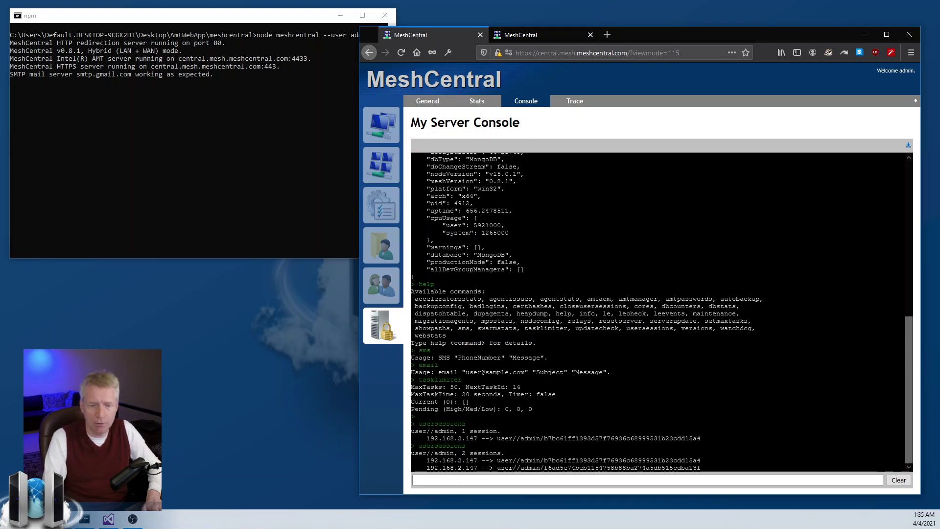
pyautogui.moveTo(411, 457); pyautogui.dragTo(700, 469)
pyautogui.click(612, 458)
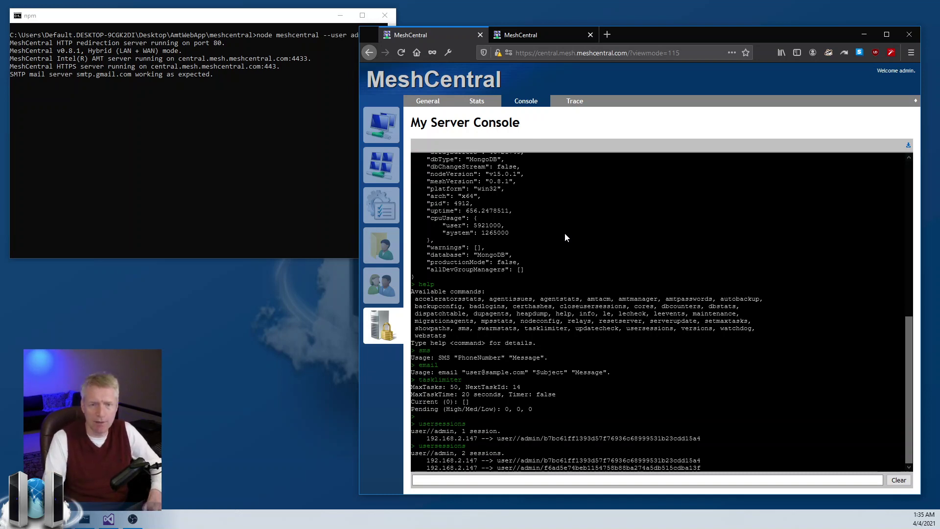
pyautogui.click(575, 100)
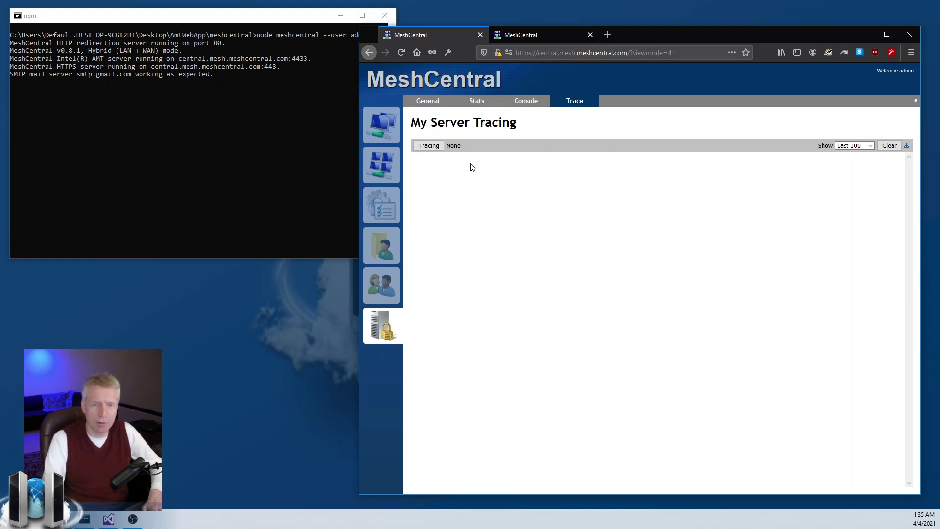
# - Enable Web Server Requests tracing in the tracing categories and apply it
pyautogui.click(428, 145)
pyautogui.scroll(-5, 635, 238)
pyautogui.scroll(5, 635, 237)
pyautogui.scroll(-5, 635, 237)
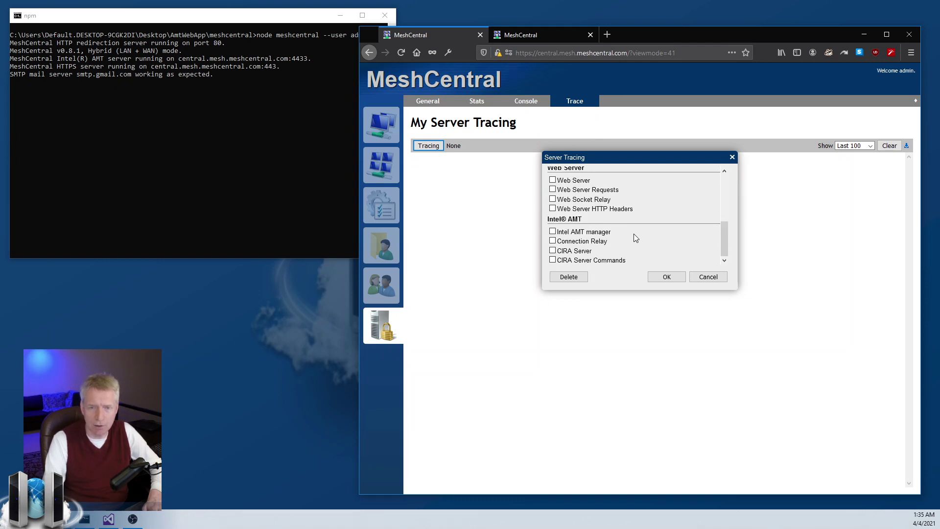
pyautogui.scroll(2, 634, 235)
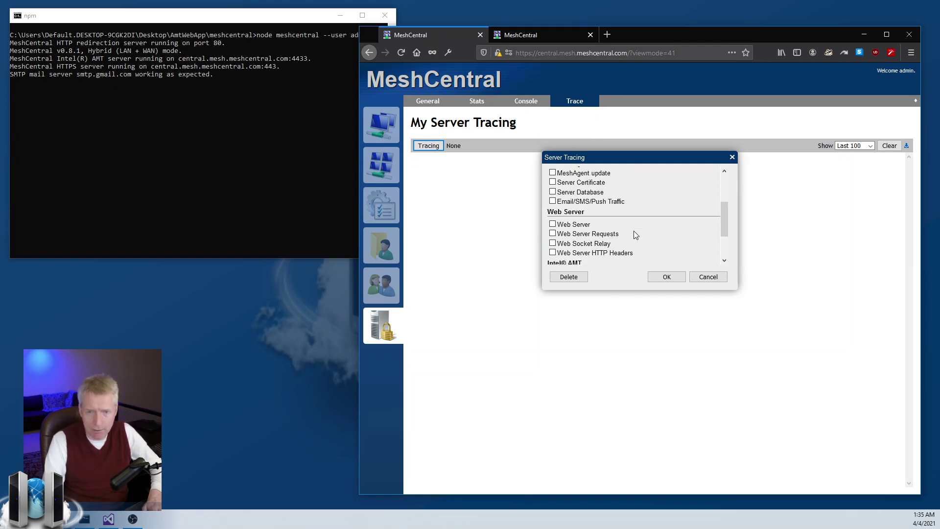
pyautogui.click(575, 233)
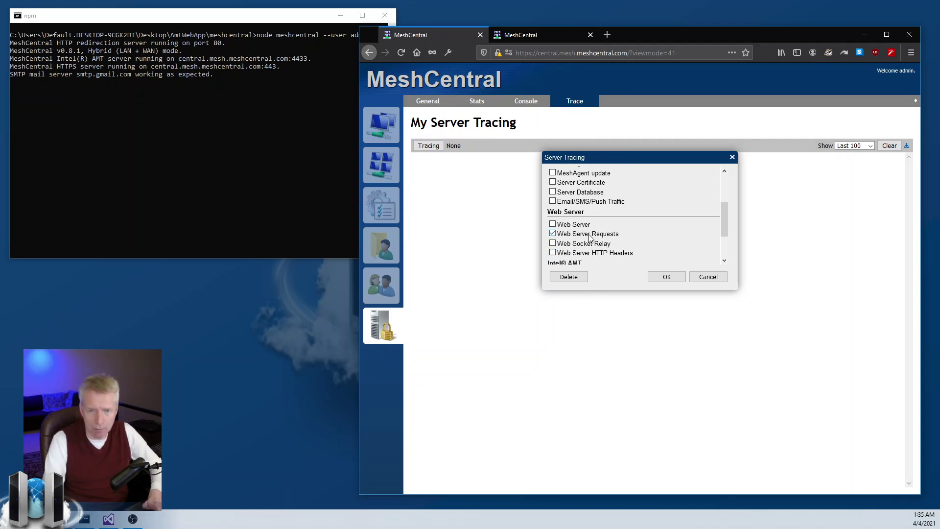
pyautogui.click(685, 277)
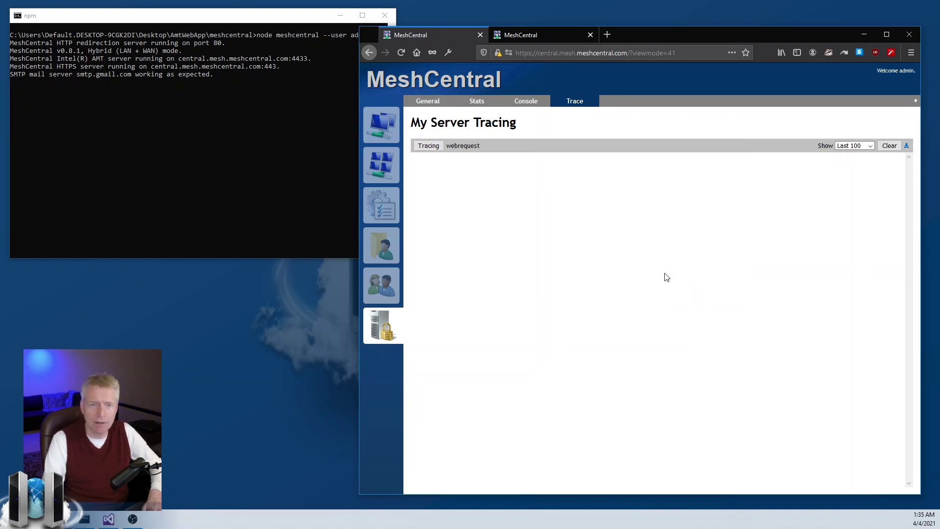
# - Detach the second MeshCentral console tab into its own window, narrowed beside the trace
pyautogui.click(537, 38)
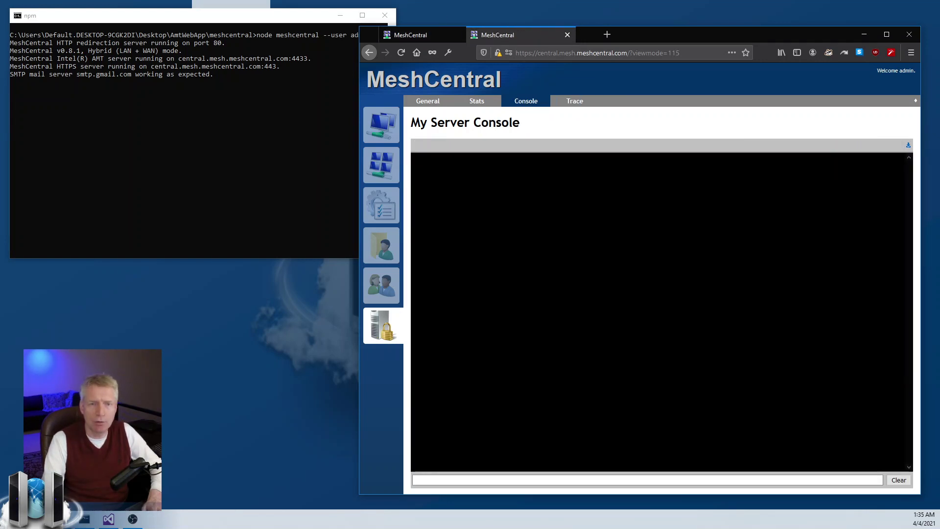
pyautogui.moveTo(559, 33); pyautogui.dragTo(195, 1)
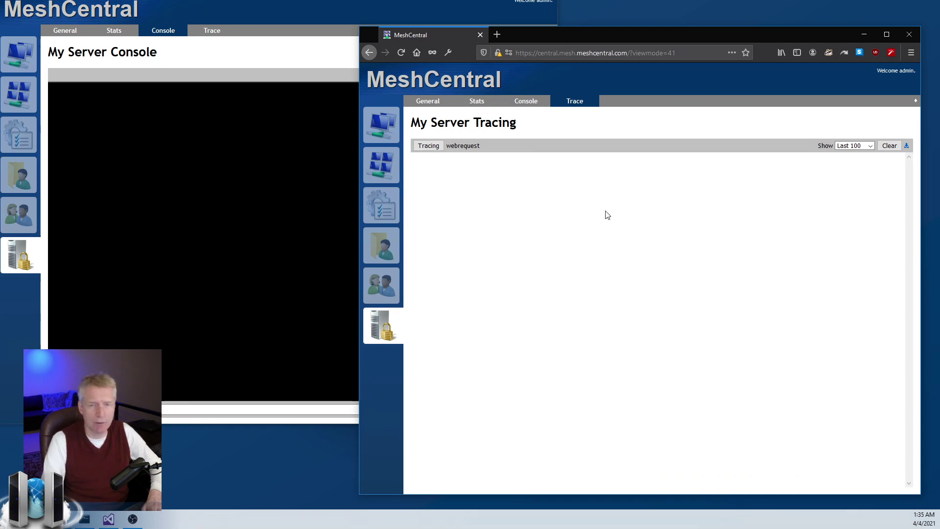
pyautogui.click(312, 108)
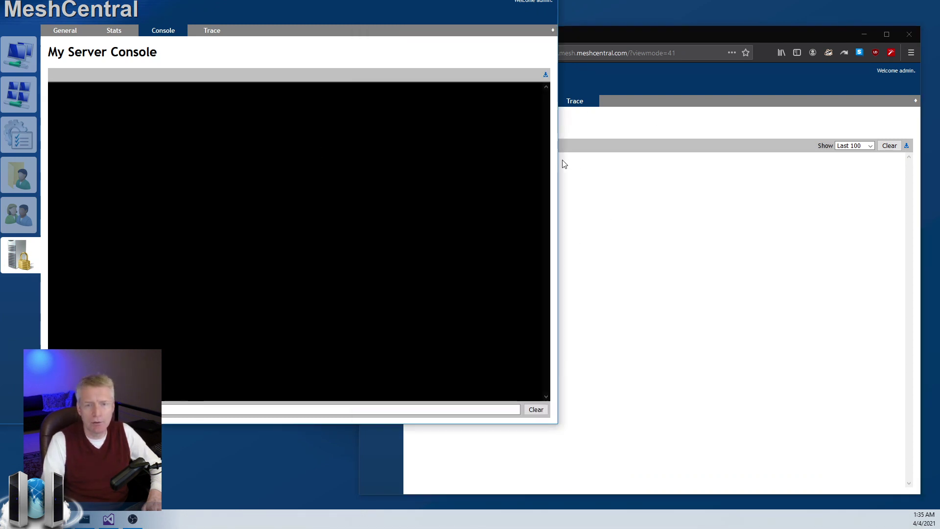
pyautogui.moveTo(557, 163); pyautogui.dragTo(344, 156)
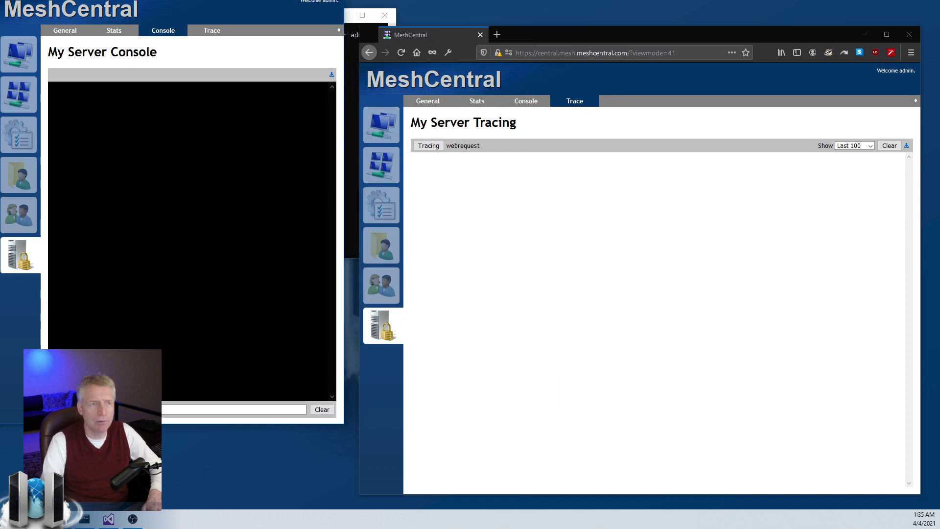
# - Reload the console with F5 so WEBREQUEST entries fill the trace, then reopen the tracing categories
pyautogui.press('F5')
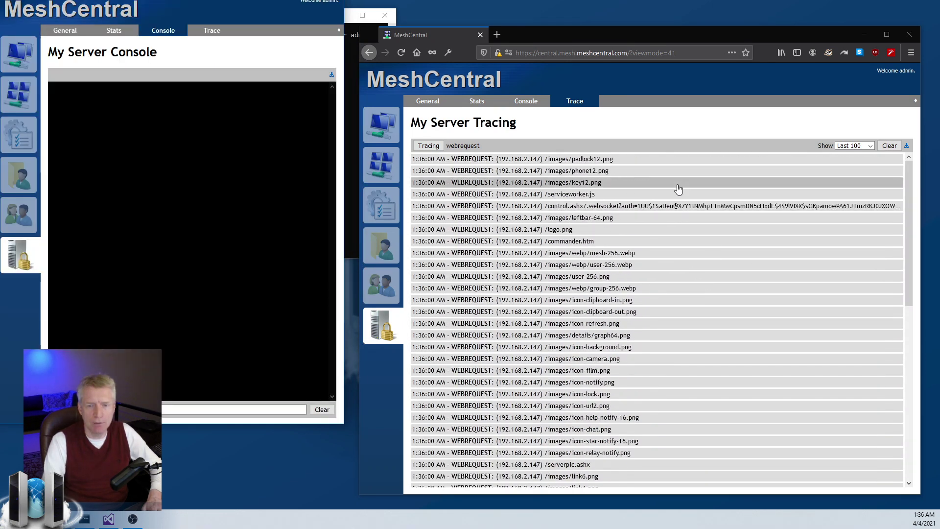
pyautogui.scroll(-8, 653, 359)
pyautogui.scroll(7, 652, 400)
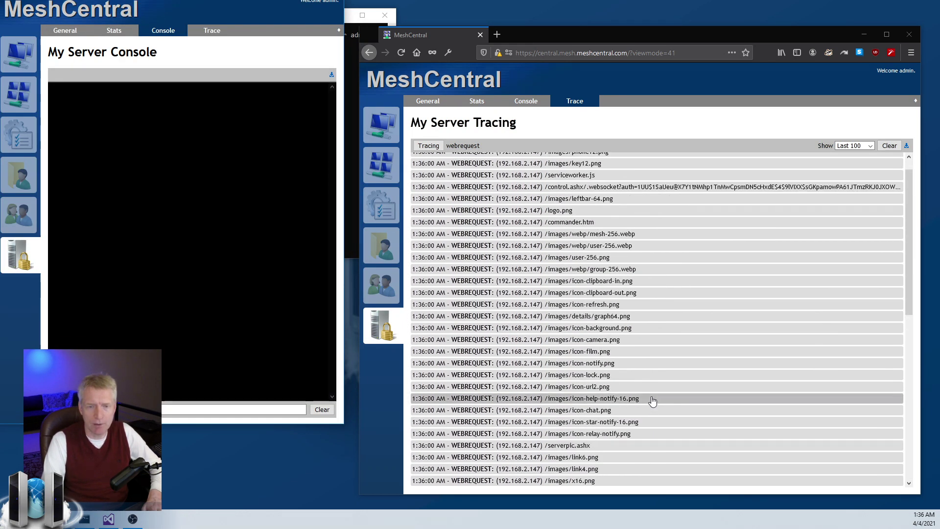
pyautogui.scroll(1, 653, 401)
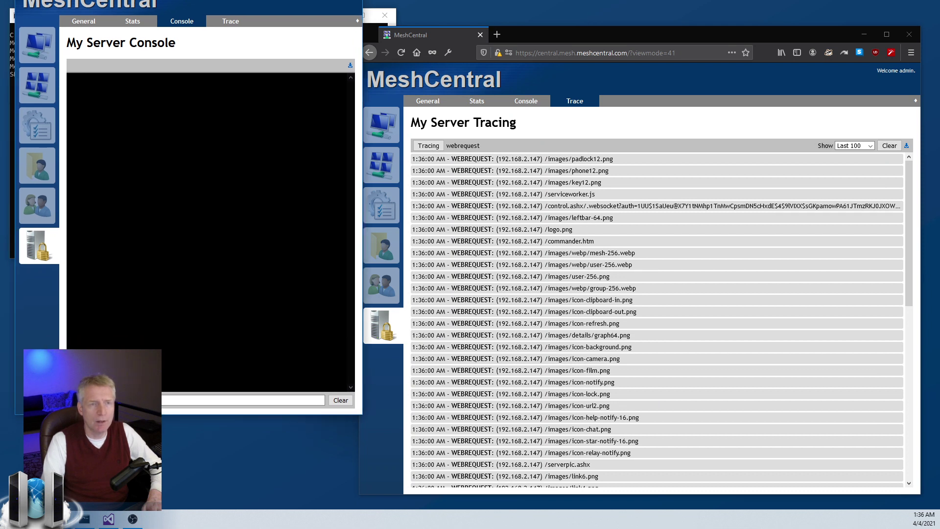
pyautogui.click(428, 145)
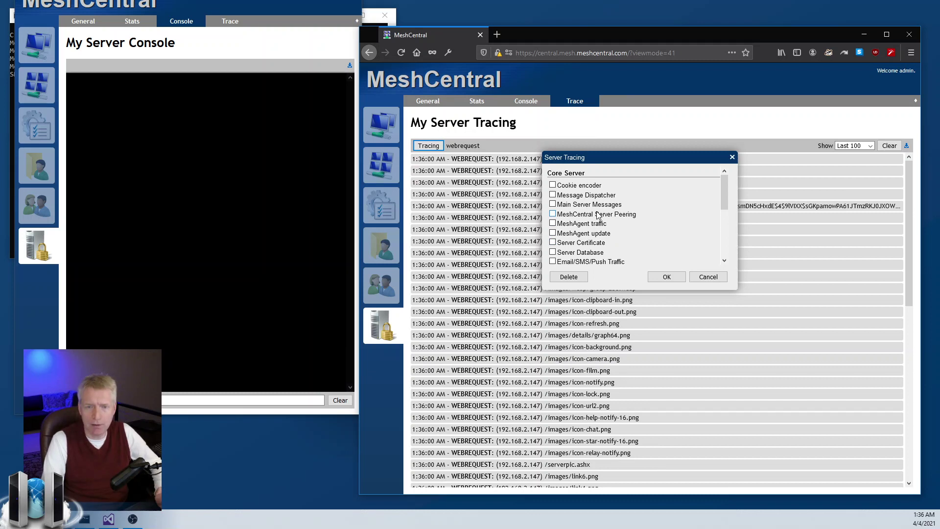
# - Switch tracing to Web Server HTTP Headers and inspect the key12.png request's headers
pyautogui.scroll(-5, 600, 216)
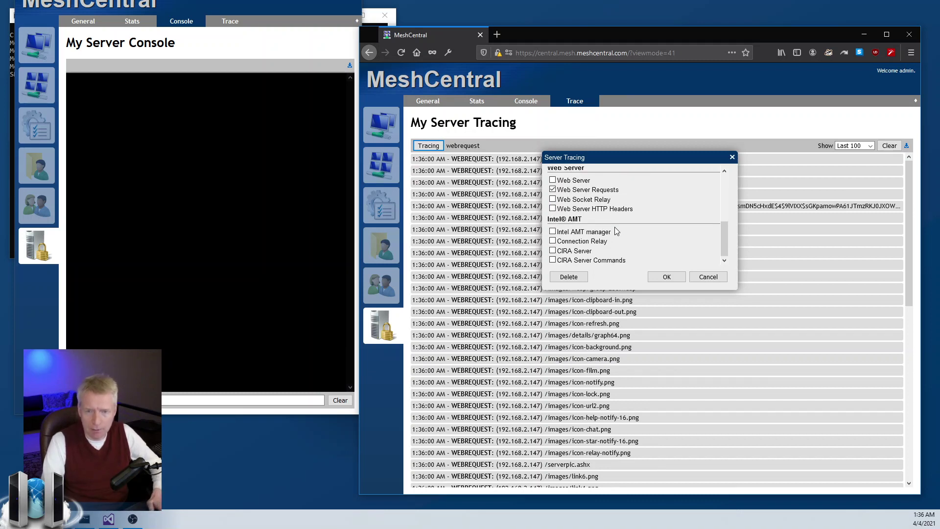
pyautogui.click(591, 210)
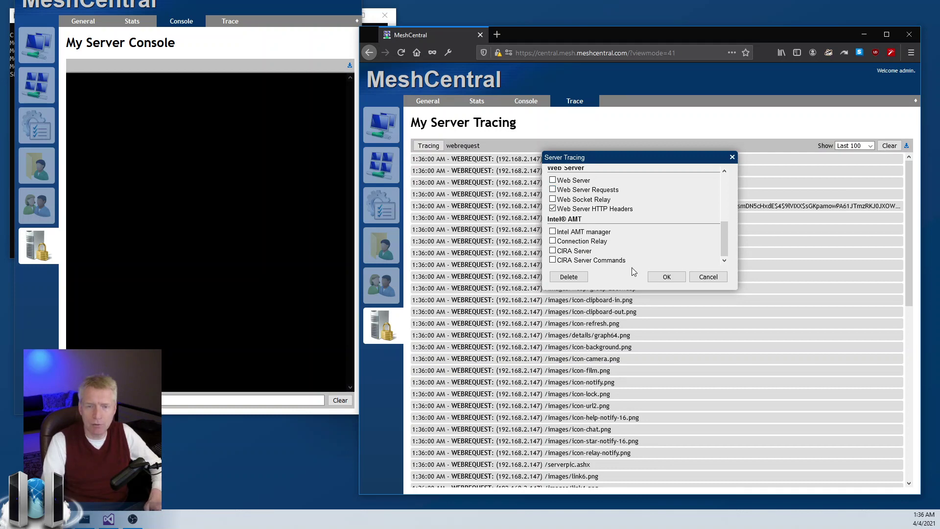
pyautogui.click(659, 276)
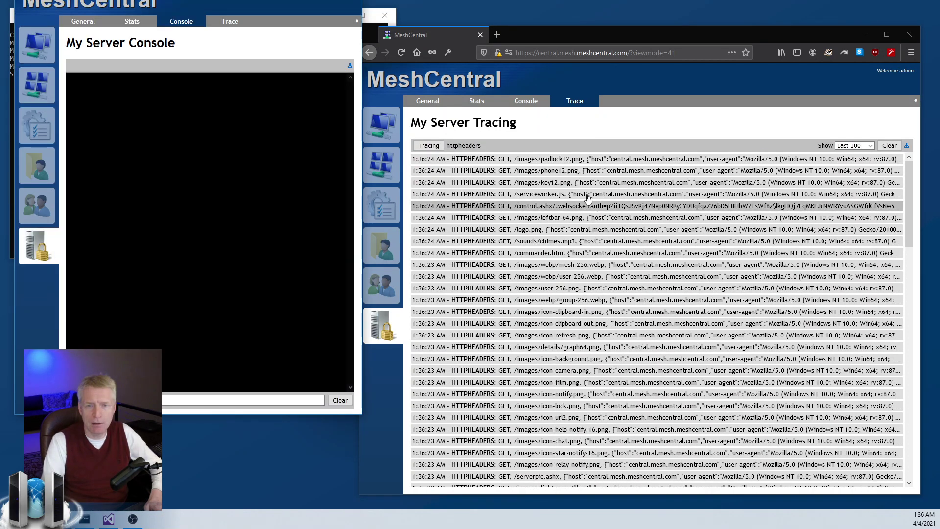
pyautogui.click(585, 183)
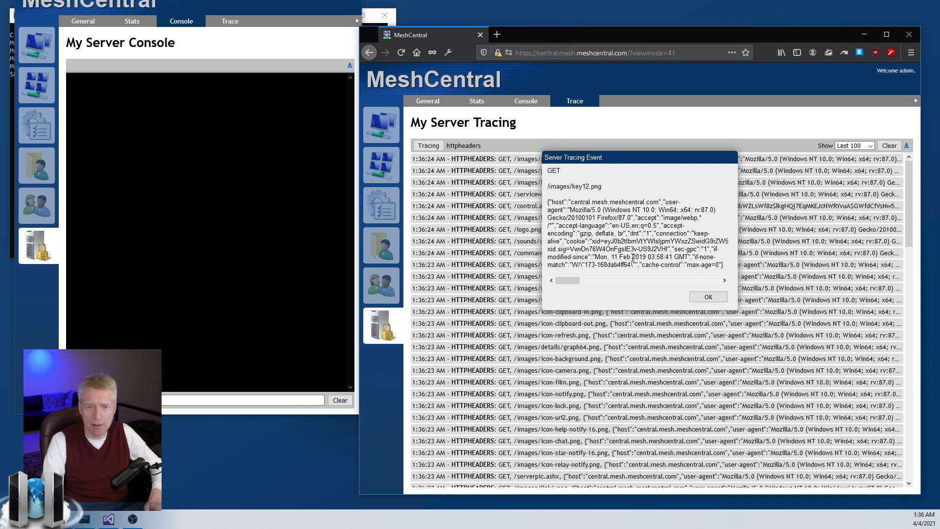
pyautogui.click(708, 296)
# - Check the trace entry count options, keep Last 100, and clear the trace log
pyautogui.scroll(-5, 631, 248)
pyautogui.scroll(5, 631, 249)
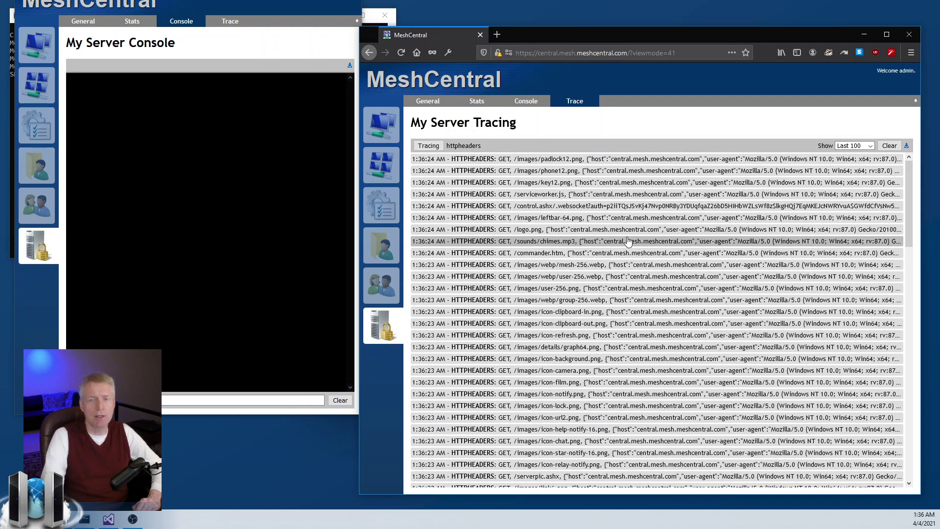
pyautogui.click(856, 147)
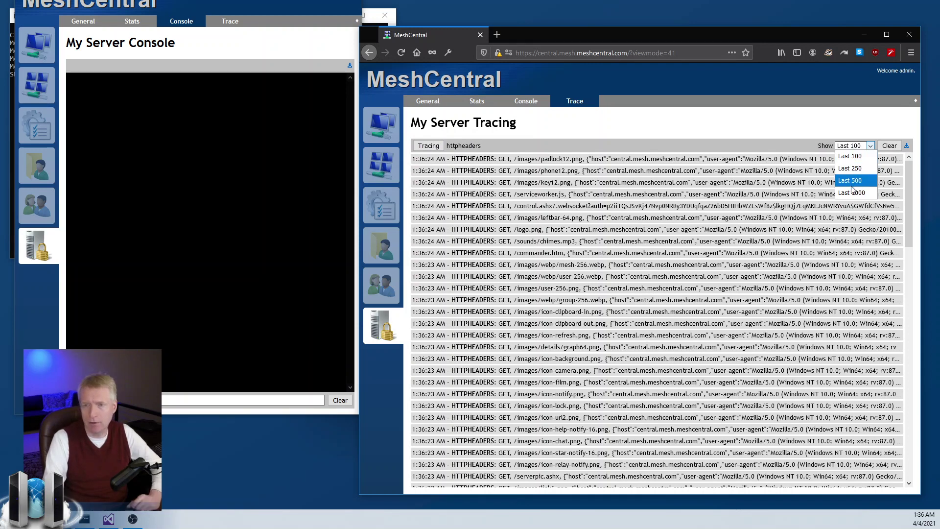
pyautogui.click(849, 156)
pyautogui.click(889, 145)
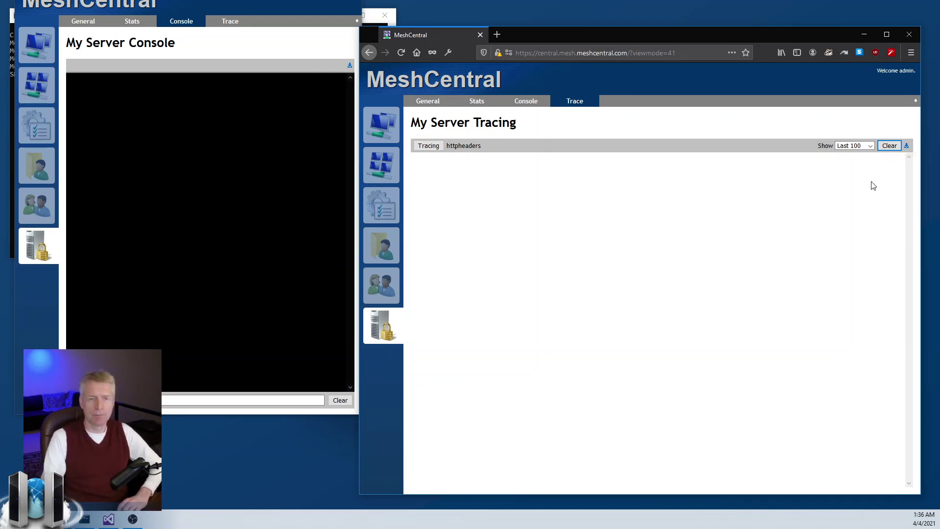
# - Uncheck Web Server HTTP Headers so no tracing categories remain enabled
pyautogui.click(428, 145)
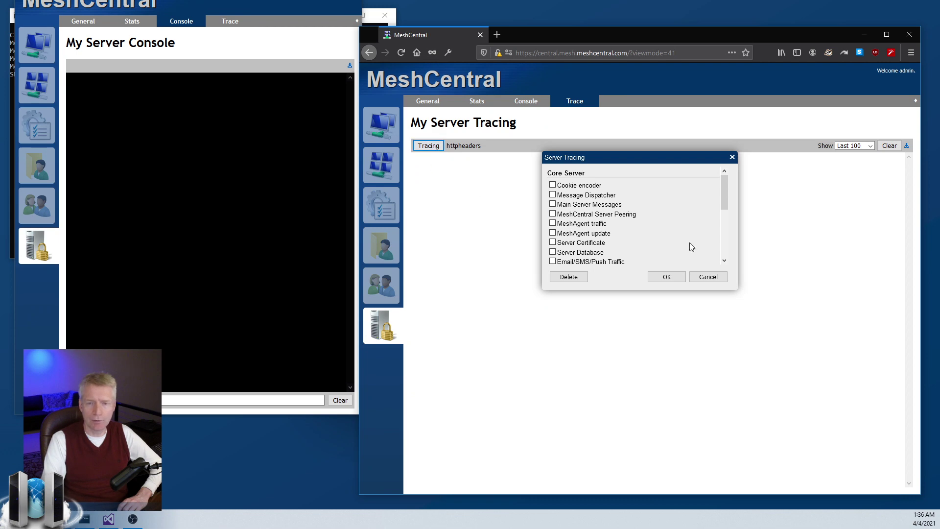
pyautogui.scroll(-3, 689, 242)
pyautogui.click(552, 209)
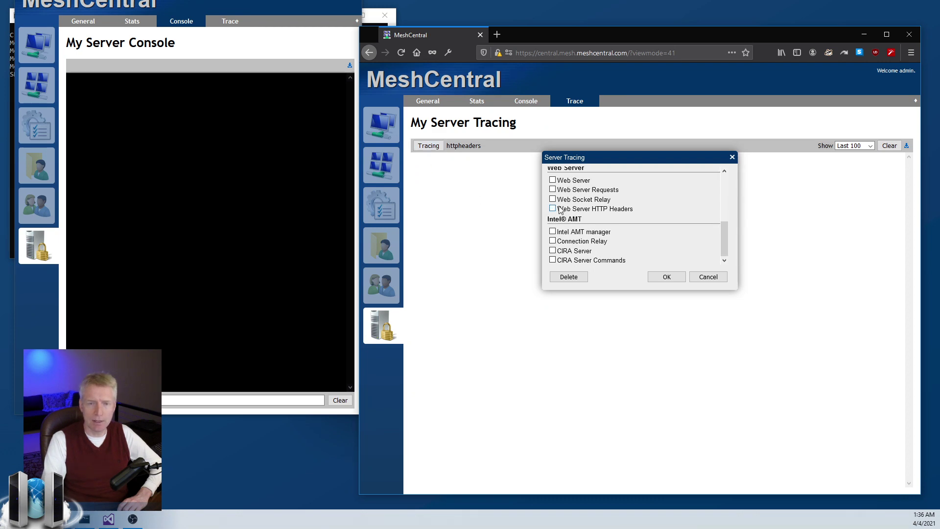
pyautogui.click(666, 277)
# - Pass through the Console and Stats tabs back to the My Server overview counters
pyautogui.click(525, 102)
pyautogui.click(476, 101)
pyautogui.click(428, 101)
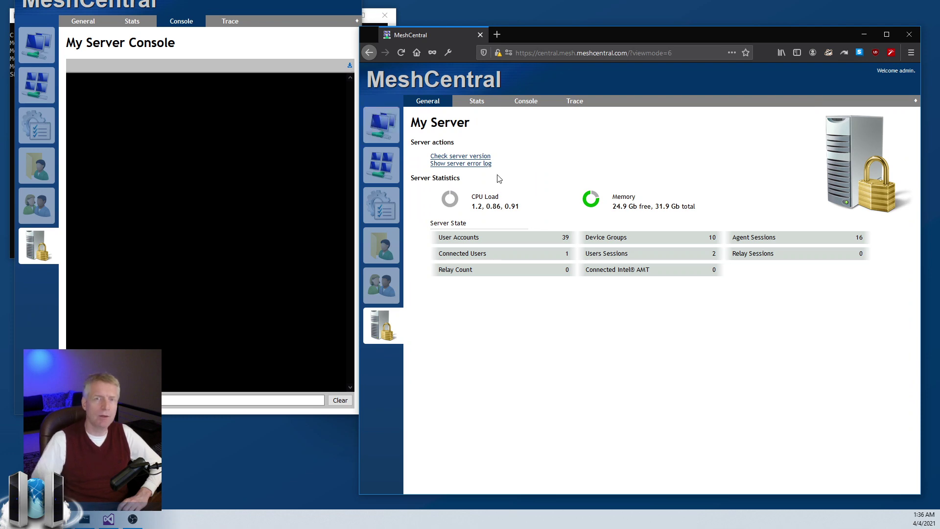